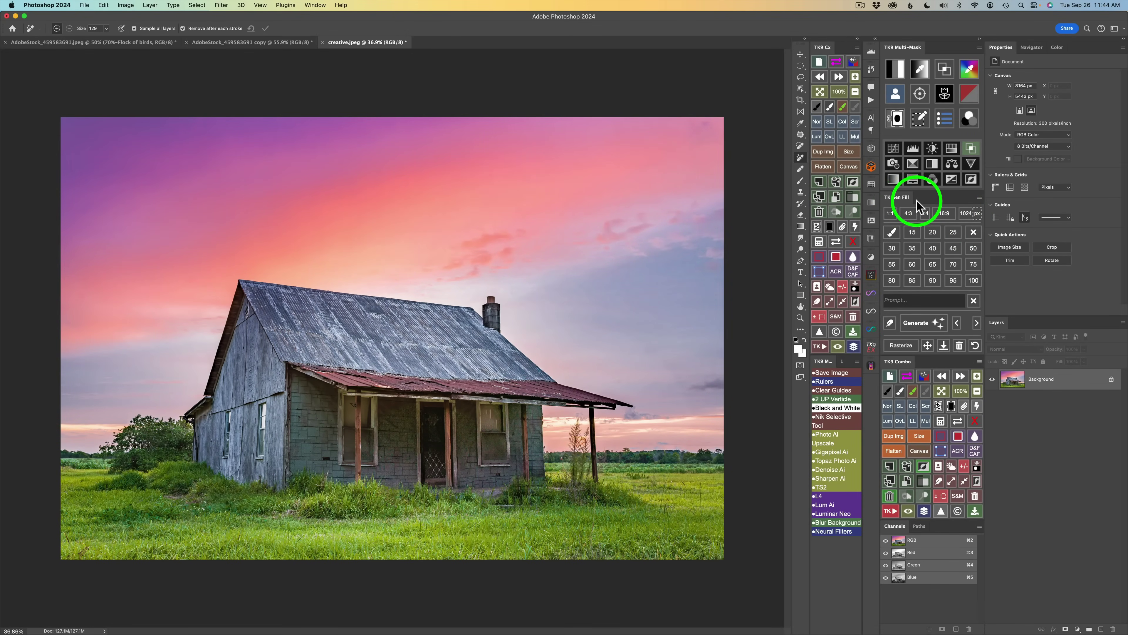
Choose Instructions PDF (English) from the TK Gen Fill panel's flyout menu.
{"action": "left_click", "coordinate": [980, 198]}
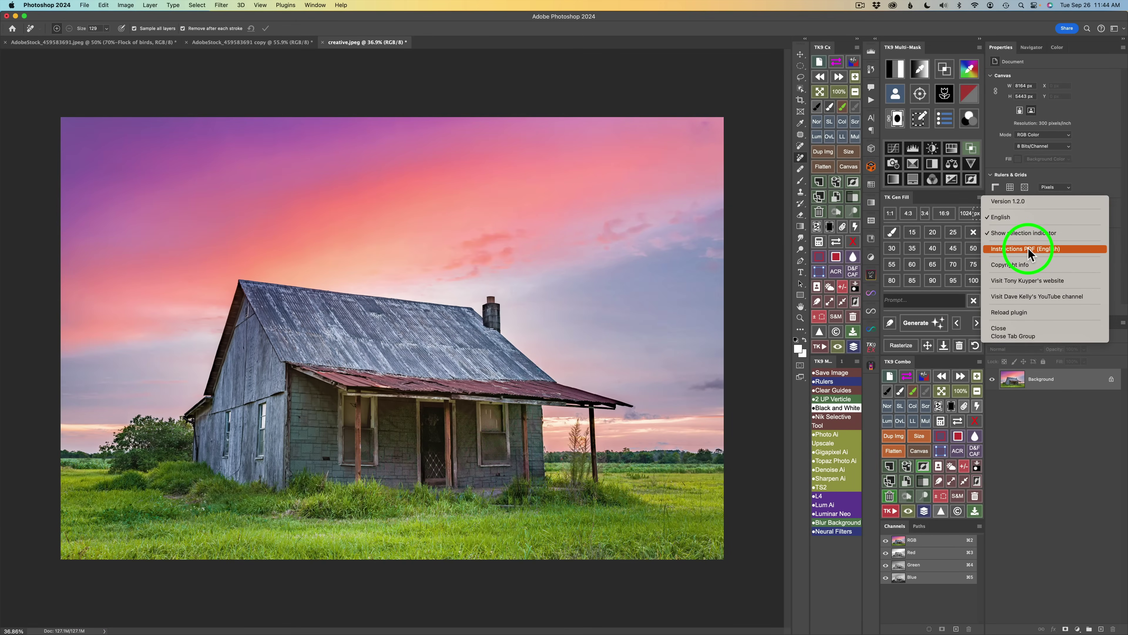
{"action": "left_click", "coordinate": [1027, 248]}
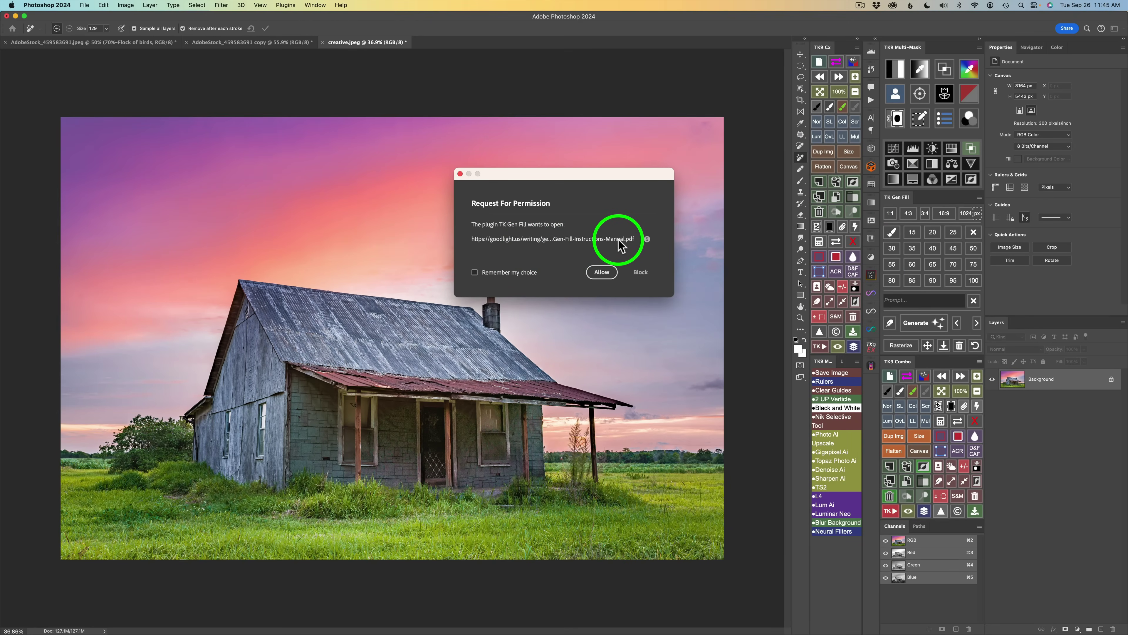
Allow TK Gen Fill to open the manual, then scroll through its first pages in Safari.
{"action": "left_click", "coordinate": [604, 273]}
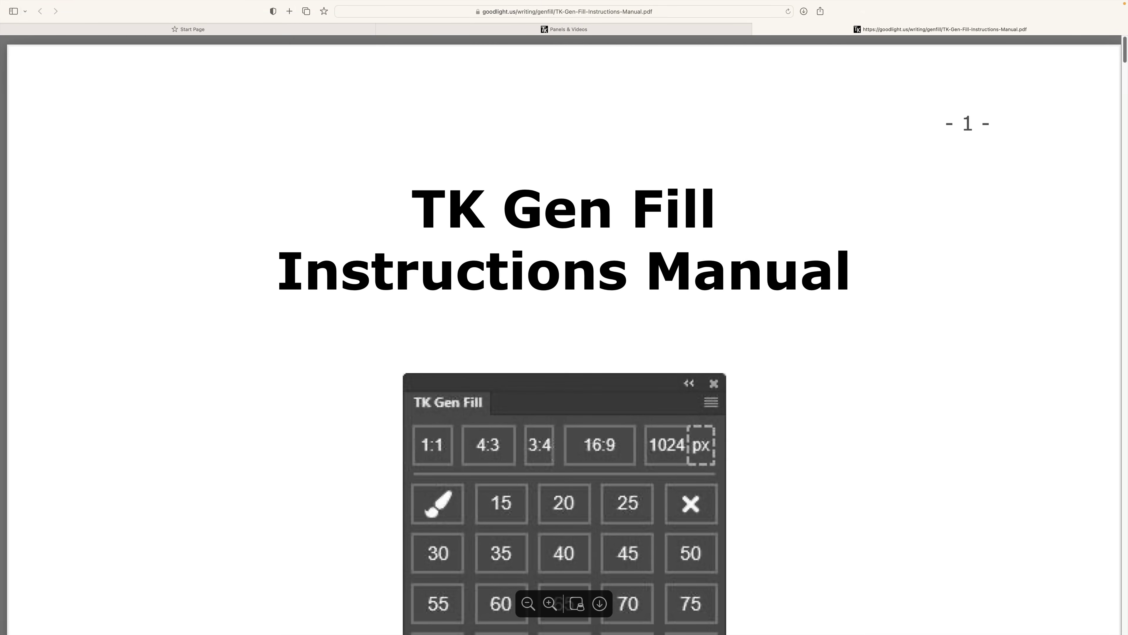
{"action": "scroll", "coordinate": [564, 334], "scroll_direction": "down", "scroll_amount": 15}
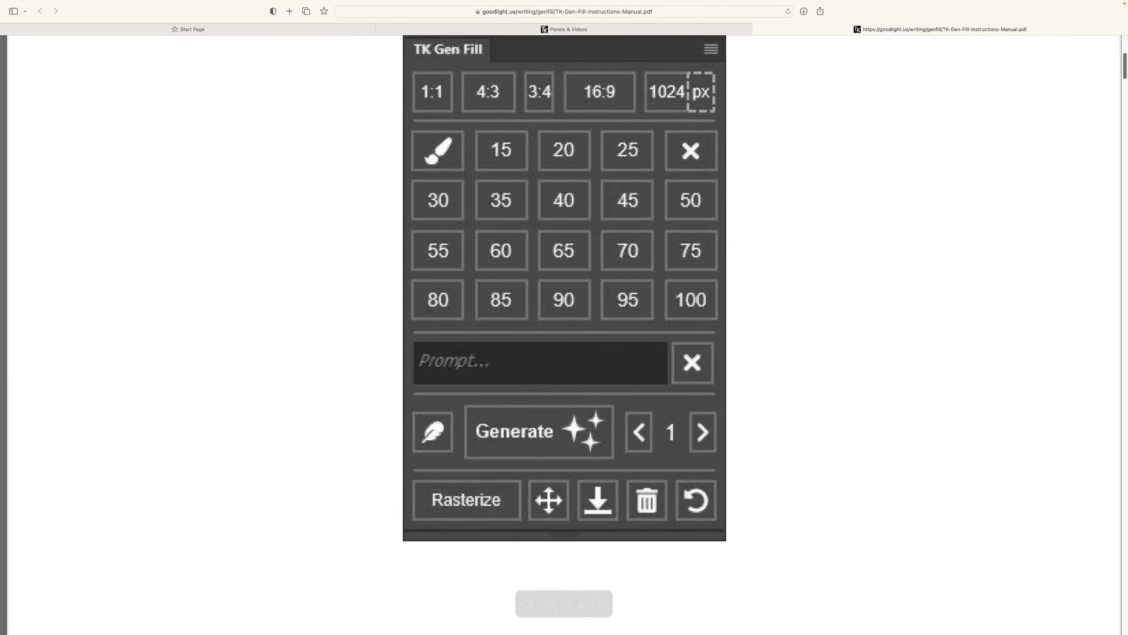
{"action": "scroll", "coordinate": [564, 333], "scroll_direction": "down", "scroll_amount": 15}
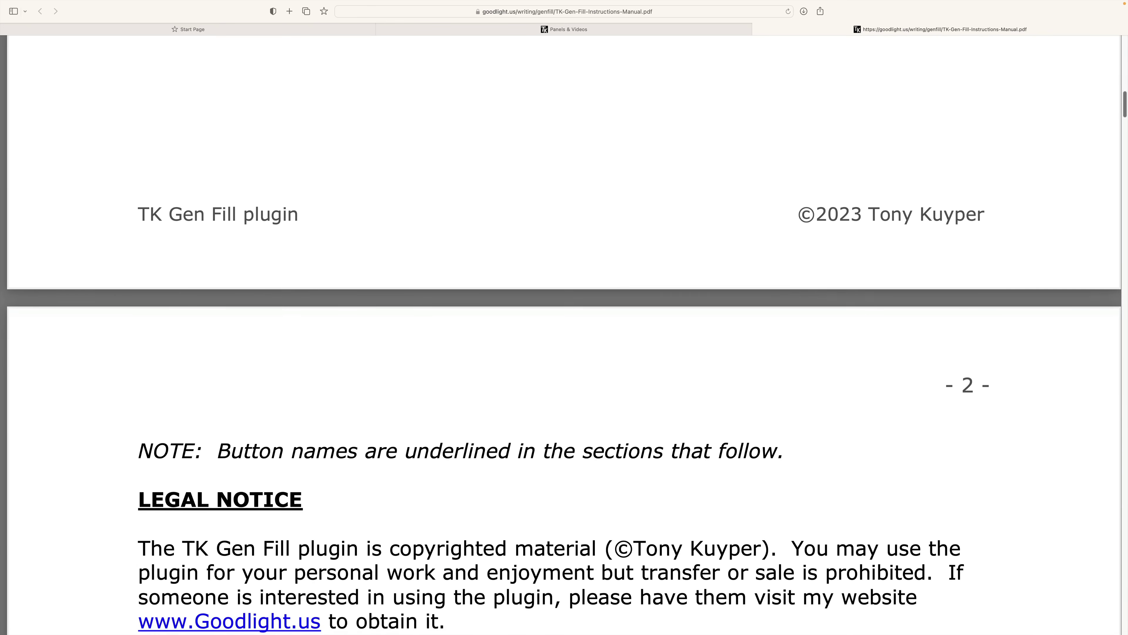
{"action": "scroll", "coordinate": [565, 333], "scroll_direction": "down", "scroll_amount": 10}
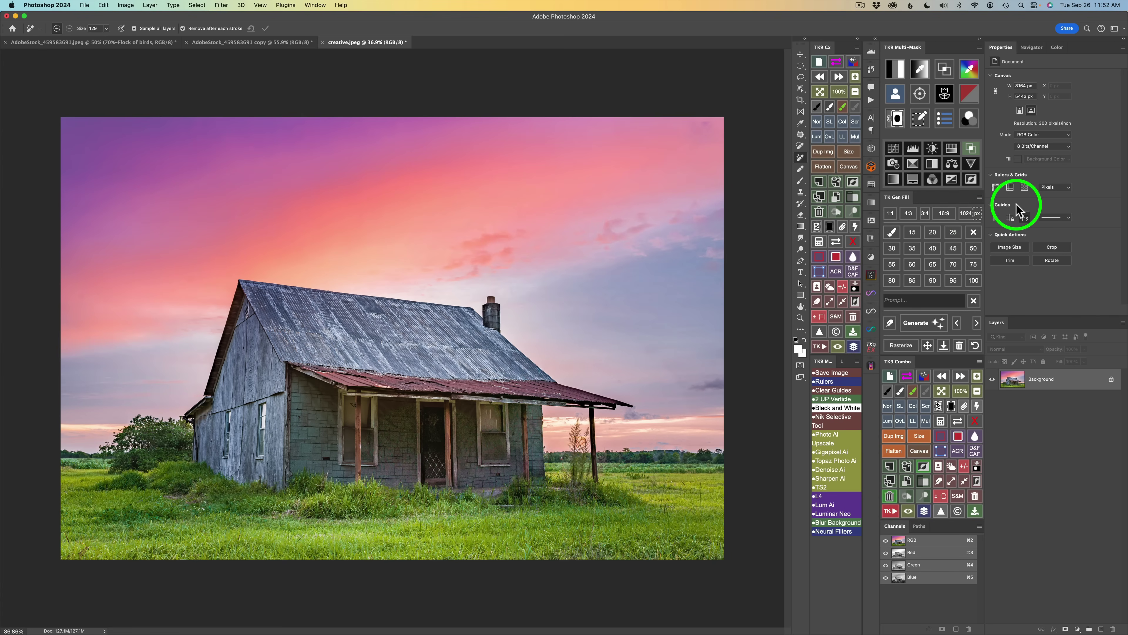
Make a 1024 px copy of the barn photo and zoom the view to 200%.
{"action": "left_click", "coordinate": [967, 214]}
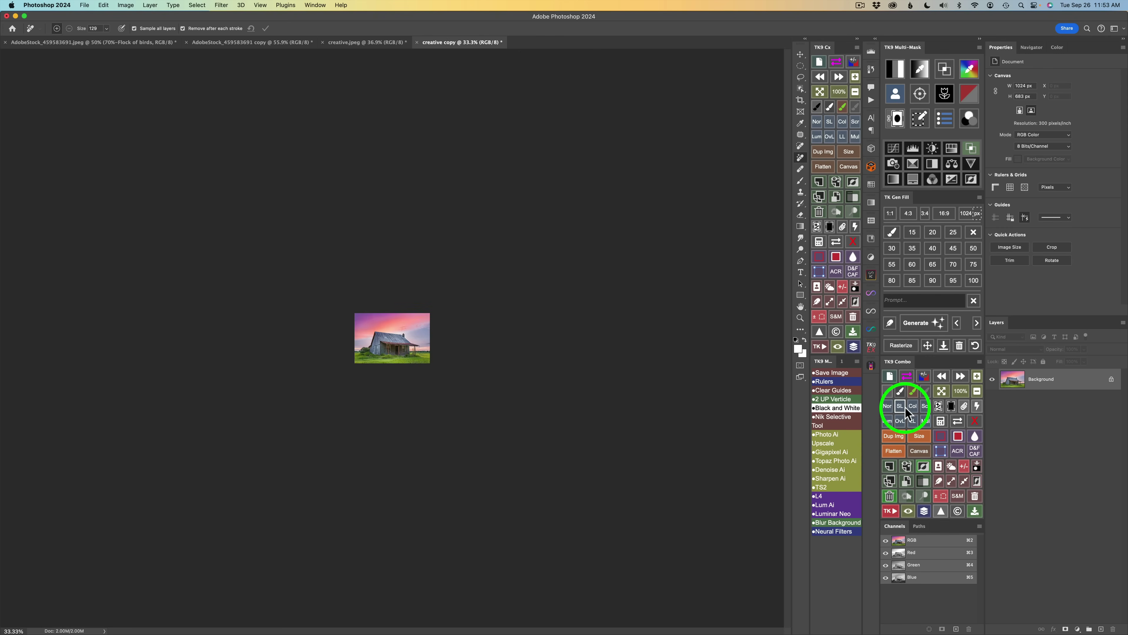
{"action": "left_click", "coordinate": [978, 378]}
{"action": "left_click", "coordinate": [979, 378]}
{"action": "left_click", "coordinate": [979, 378]}
{"action": "left_click", "coordinate": [979, 378]}
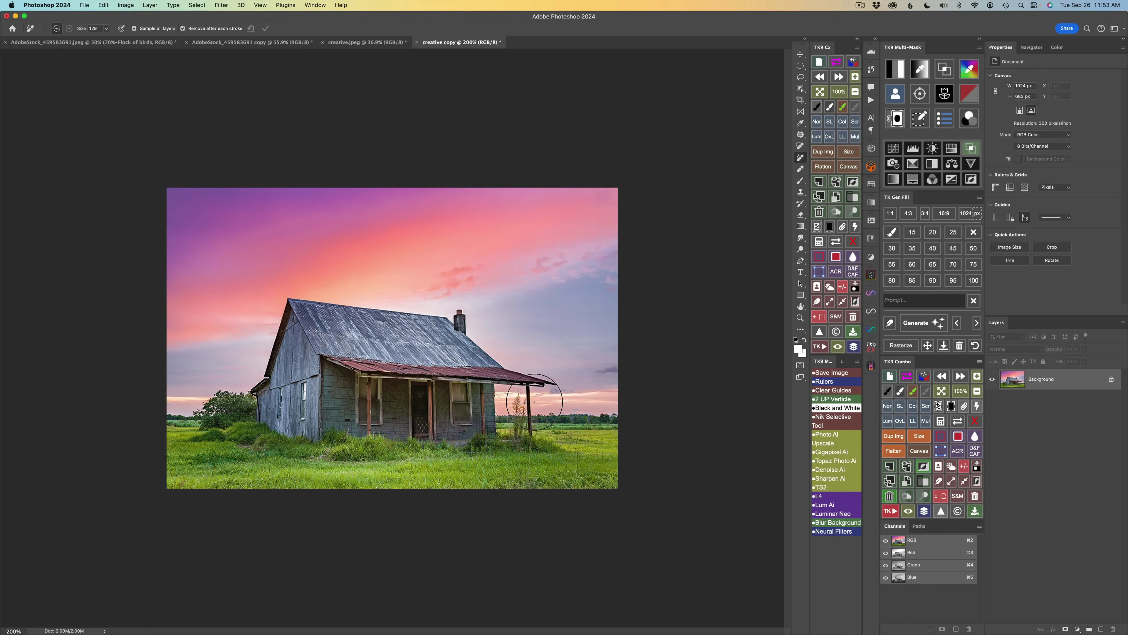
{"action": "left_click", "coordinate": [1030, 495]}
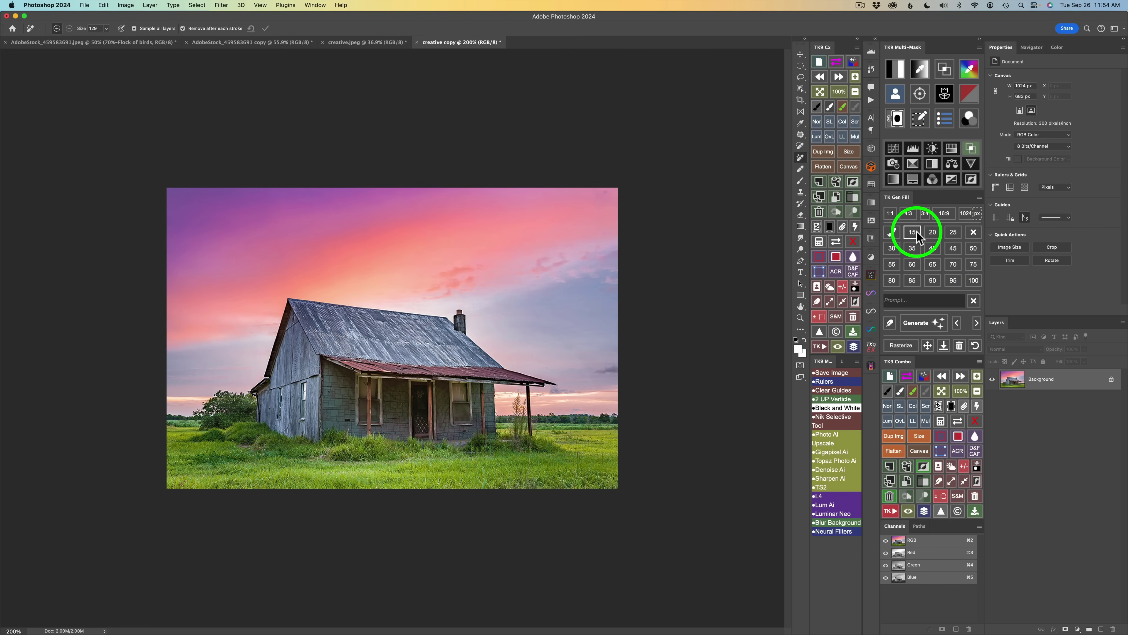
Add an 'oil painting' overlay layer, trying strengths 15, 35, 65 and 100 before settling on 15.
{"action": "left_click", "coordinate": [933, 232]}
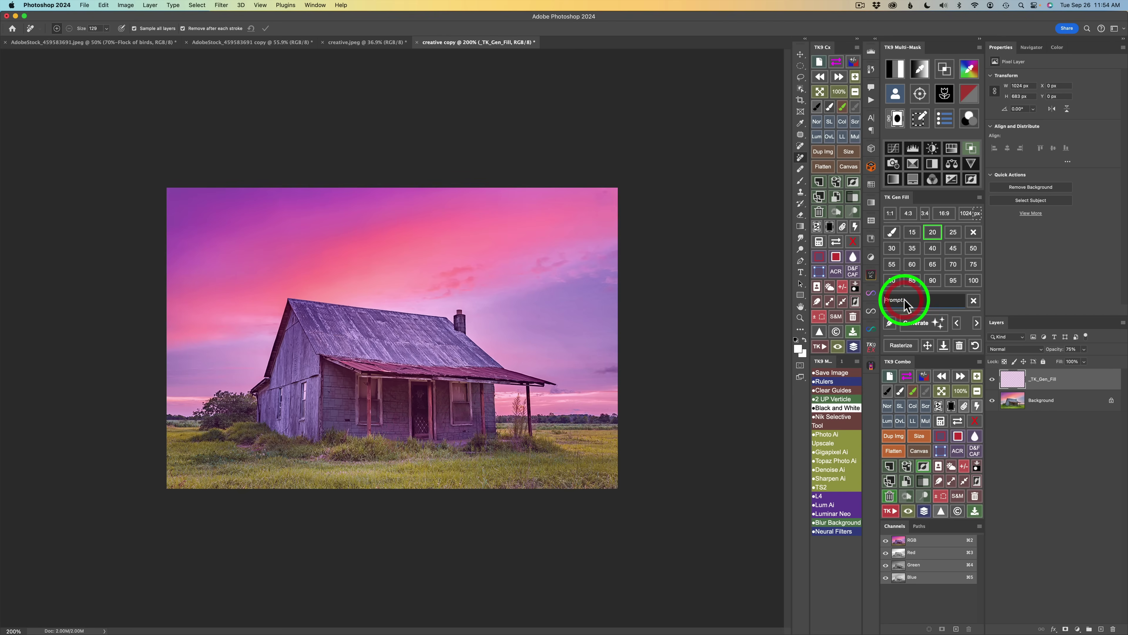
{"action": "type", "text": "oil painting"}
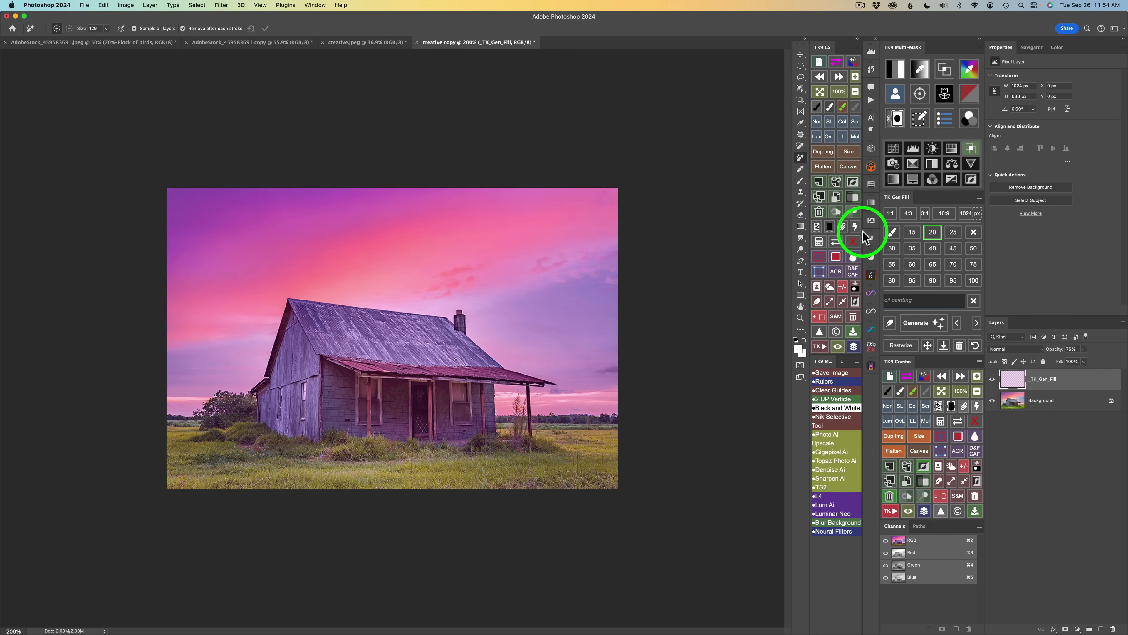
{"action": "left_click", "coordinate": [914, 231]}
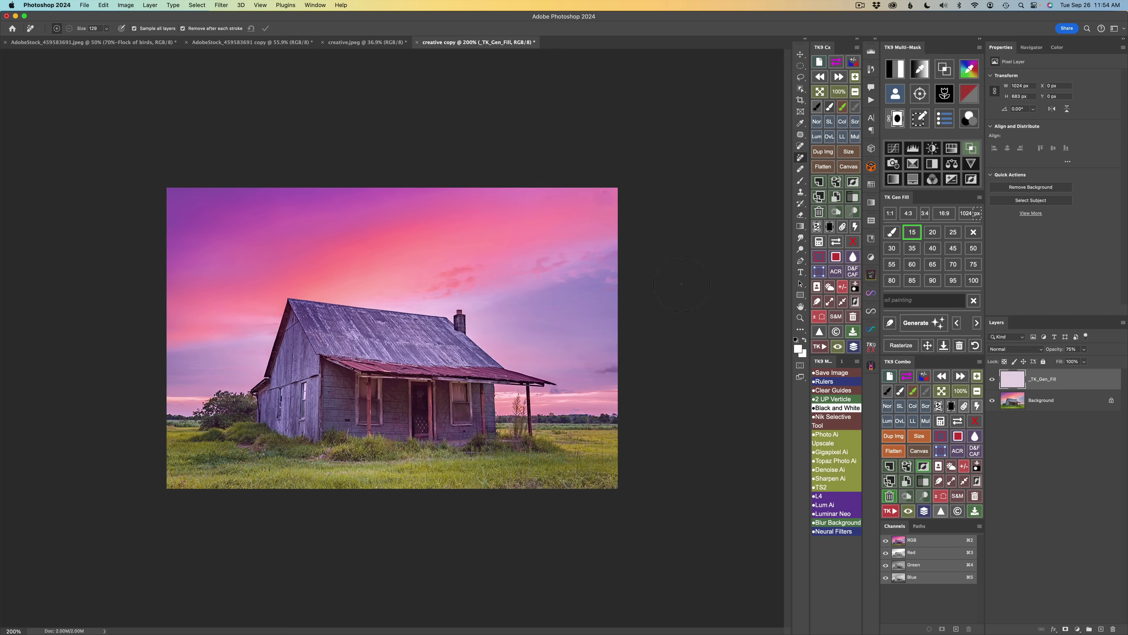
{"action": "left_click", "coordinate": [913, 248]}
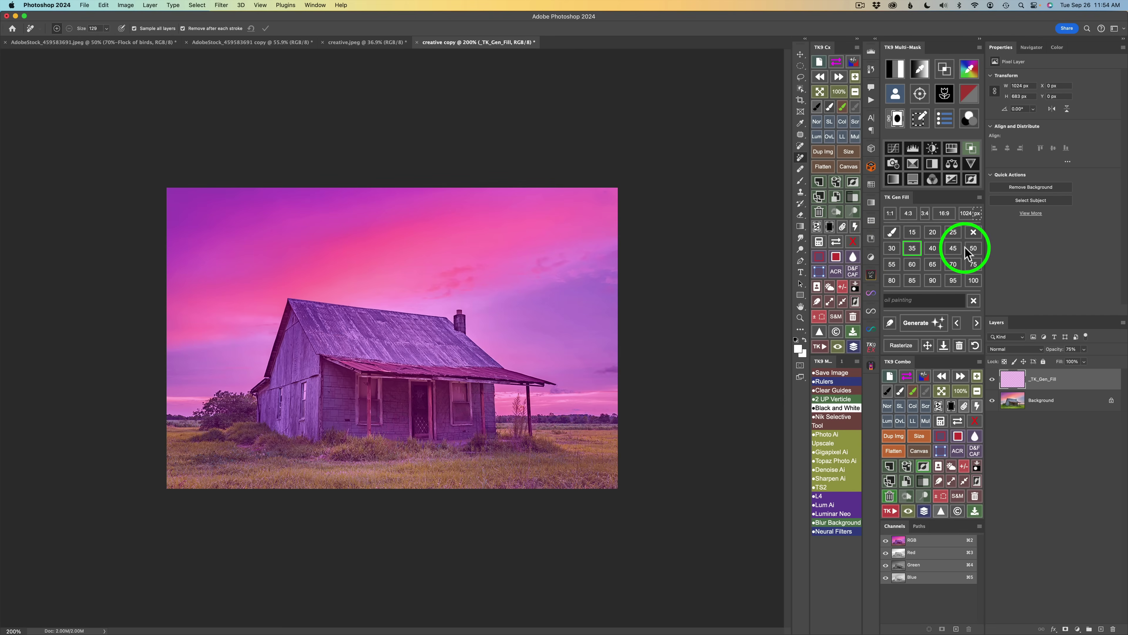
{"action": "left_click", "coordinate": [932, 264]}
{"action": "left_click", "coordinate": [974, 281]}
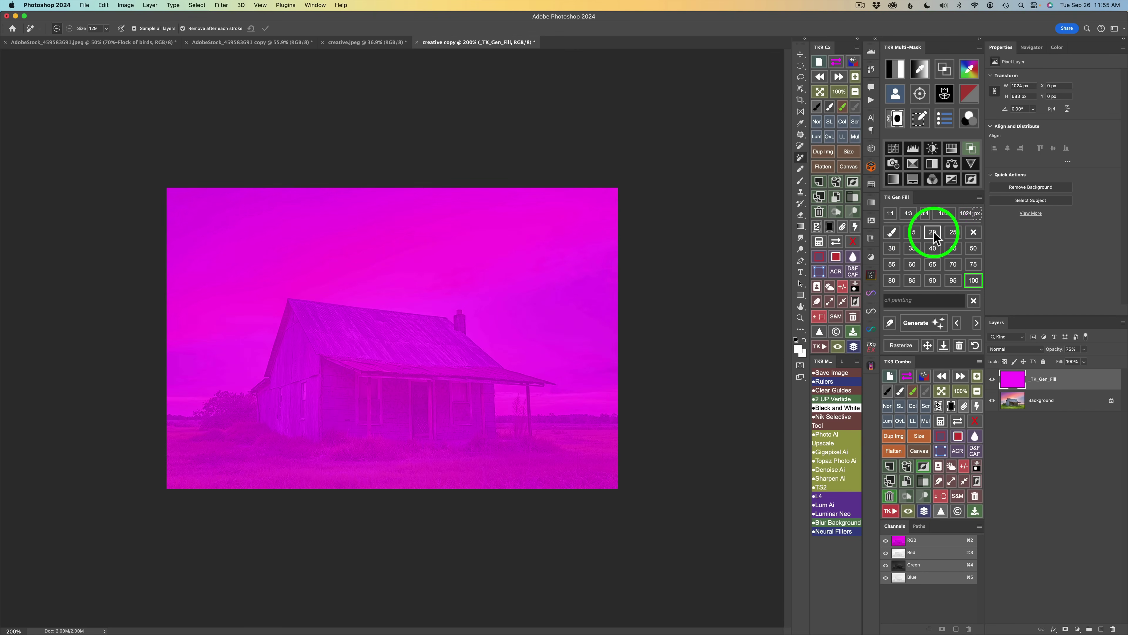
{"action": "left_click", "coordinate": [915, 232]}
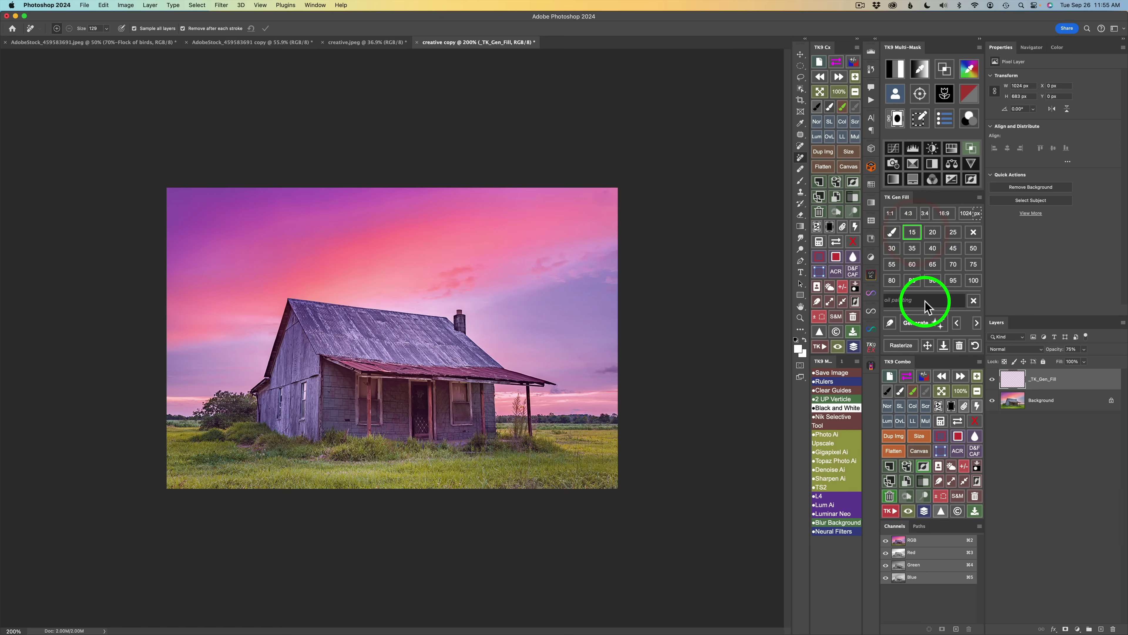
Generate oil painting variations, keep variation 2, and replace the prompt with 'watercolor painting'.
{"action": "left_click", "coordinate": [918, 323]}
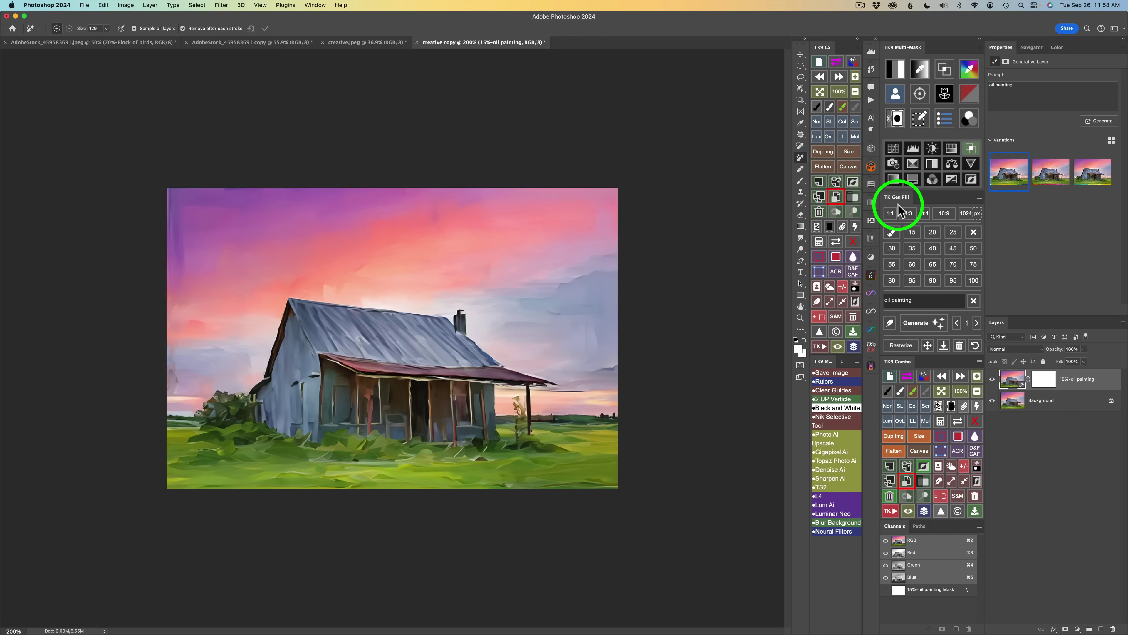
{"action": "left_click", "coordinate": [977, 323]}
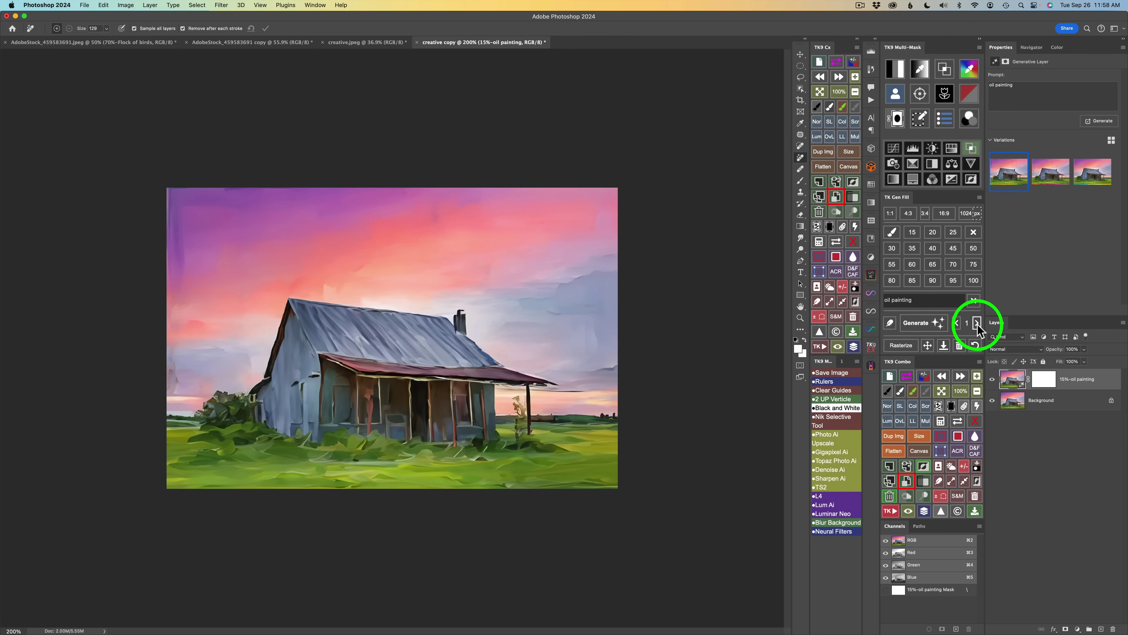
{"action": "left_click", "coordinate": [978, 323]}
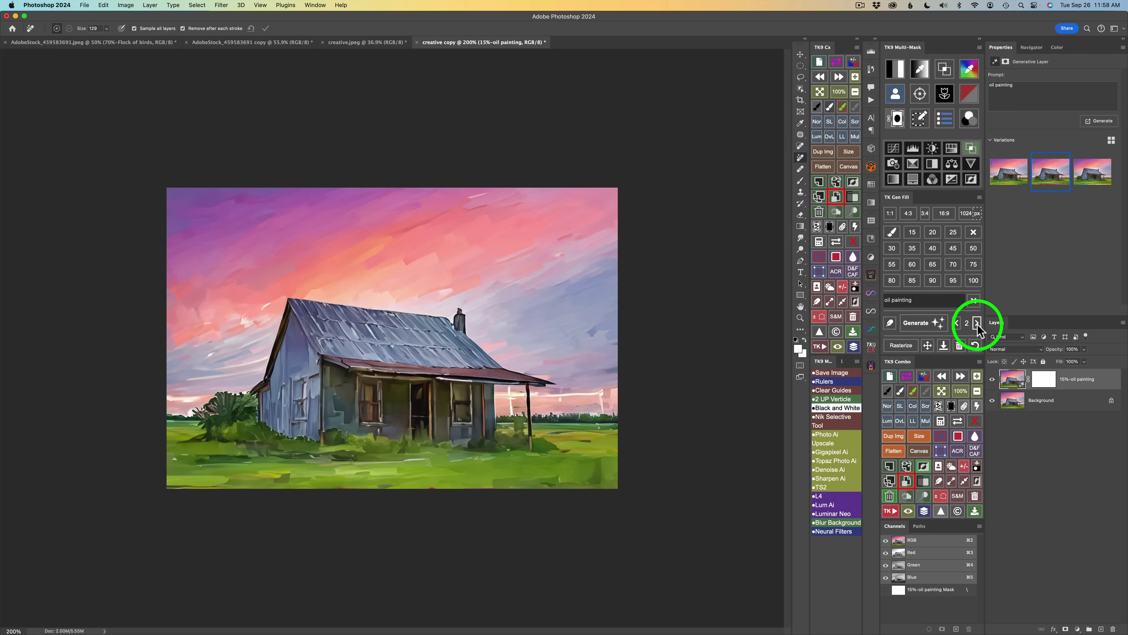
{"action": "left_click", "coordinate": [977, 323]}
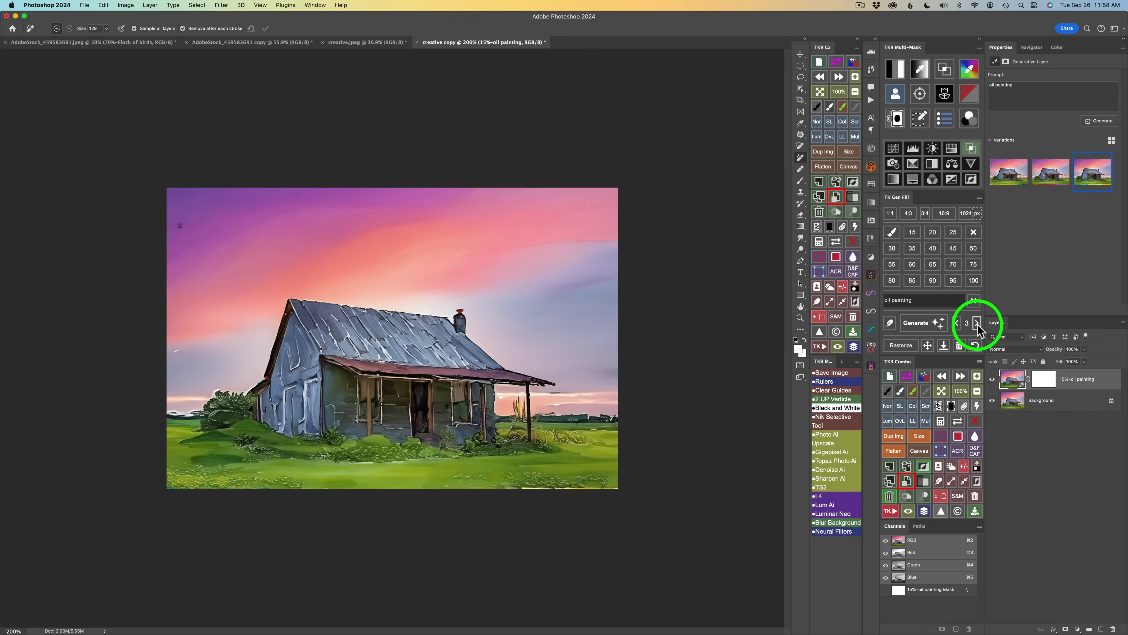
{"action": "left_click", "coordinate": [957, 324]}
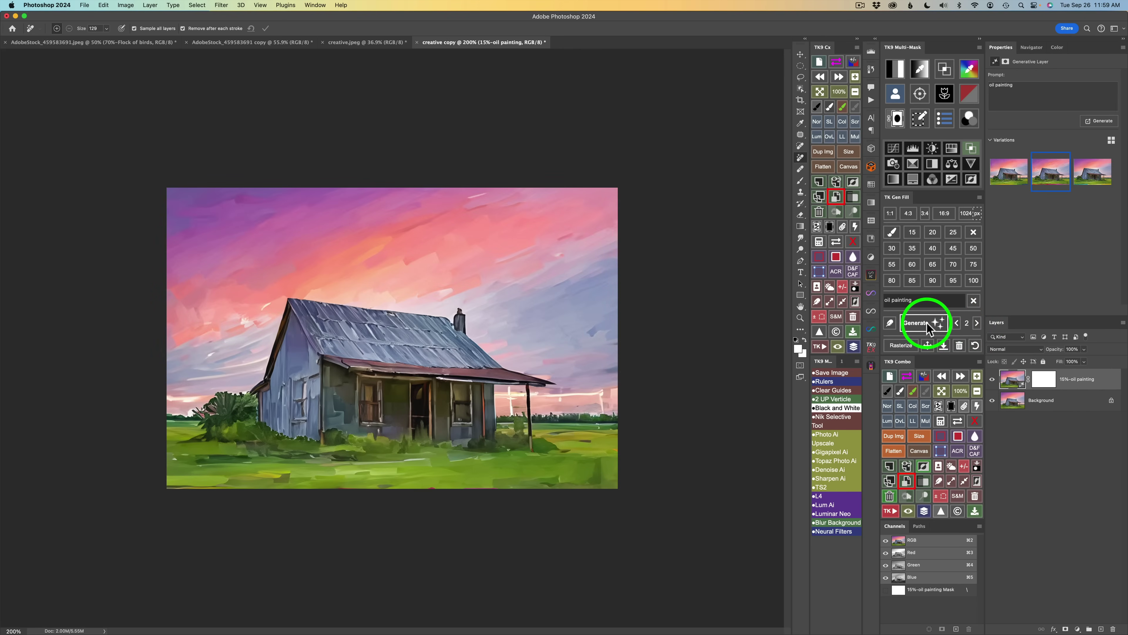
{"action": "triple_click", "coordinate": [902, 300]}
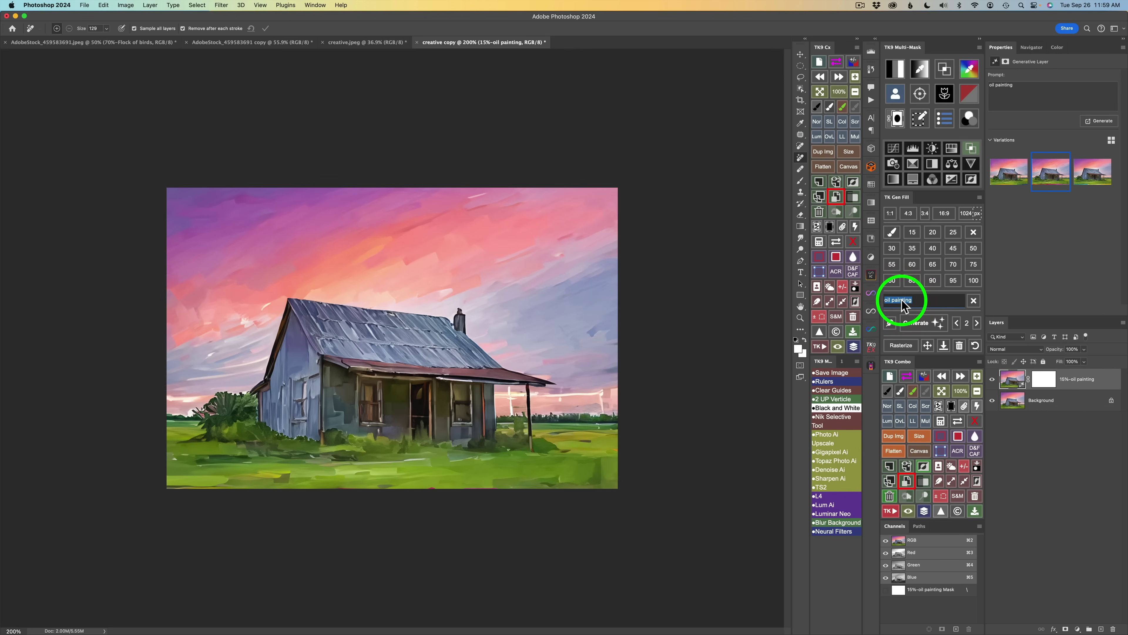
{"action": "type", "text": "watercolor painting"}
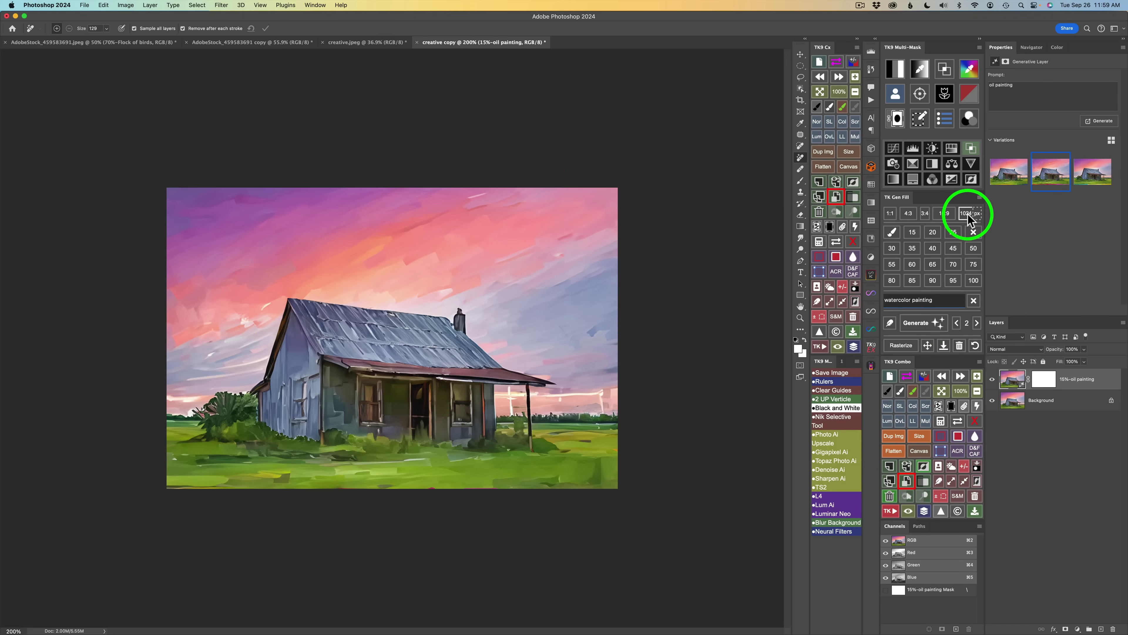
Close the original creative.jpeg document, discarding its changes.
{"action": "left_click", "coordinate": [365, 43]}
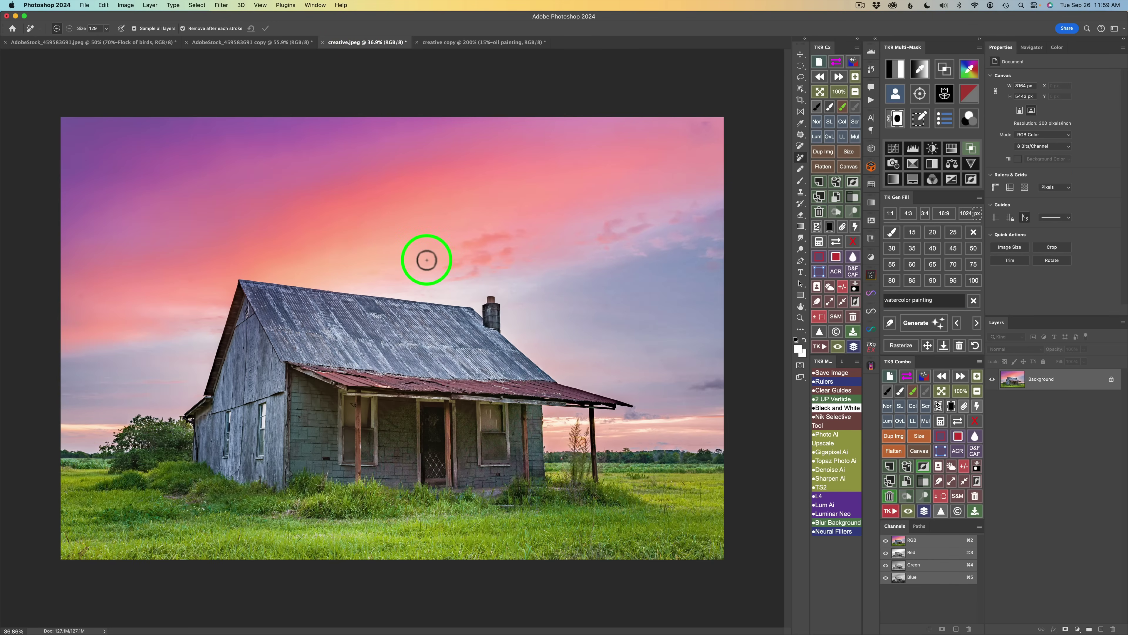
{"action": "left_click", "coordinate": [322, 42]}
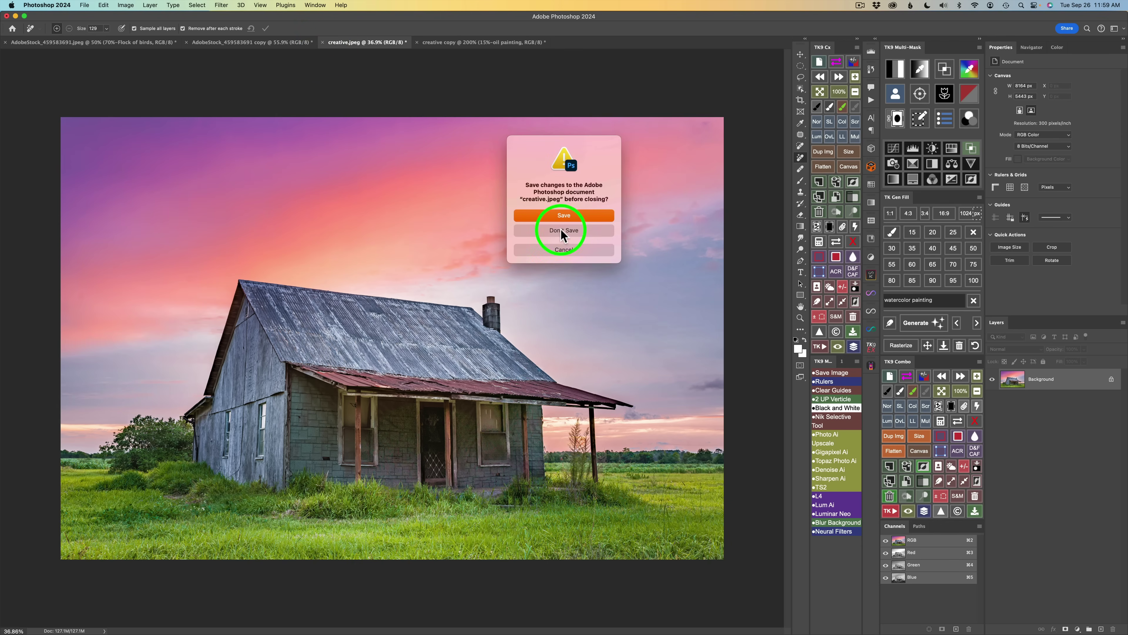
{"action": "left_click", "coordinate": [562, 230]}
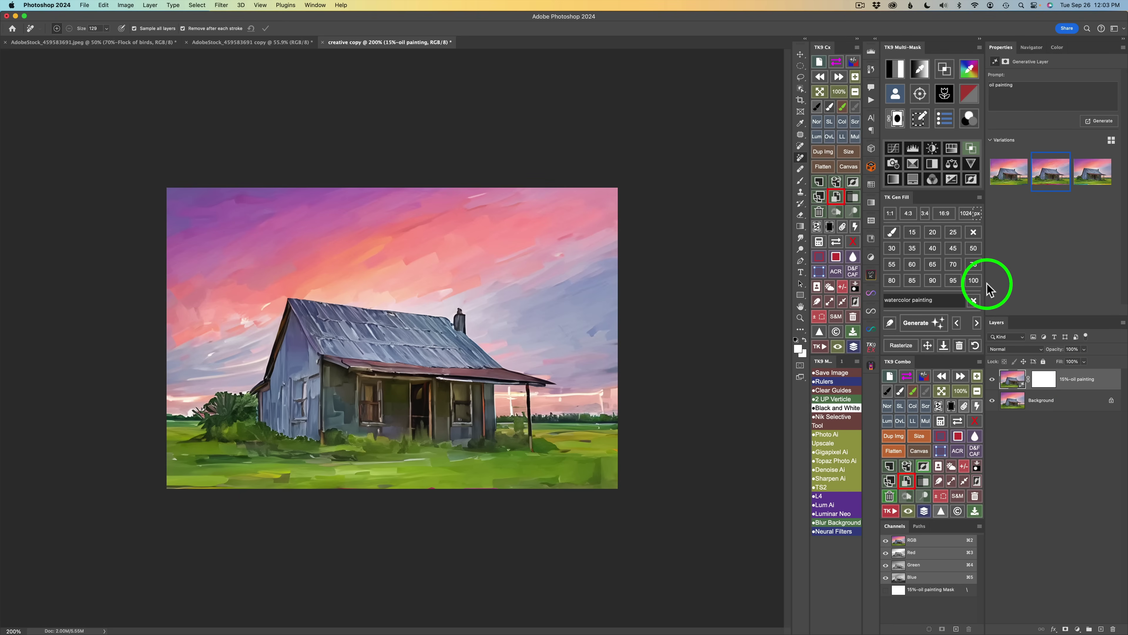
Generate watercolor painting variations and advance to variation 3.
{"action": "left_click", "coordinate": [924, 328]}
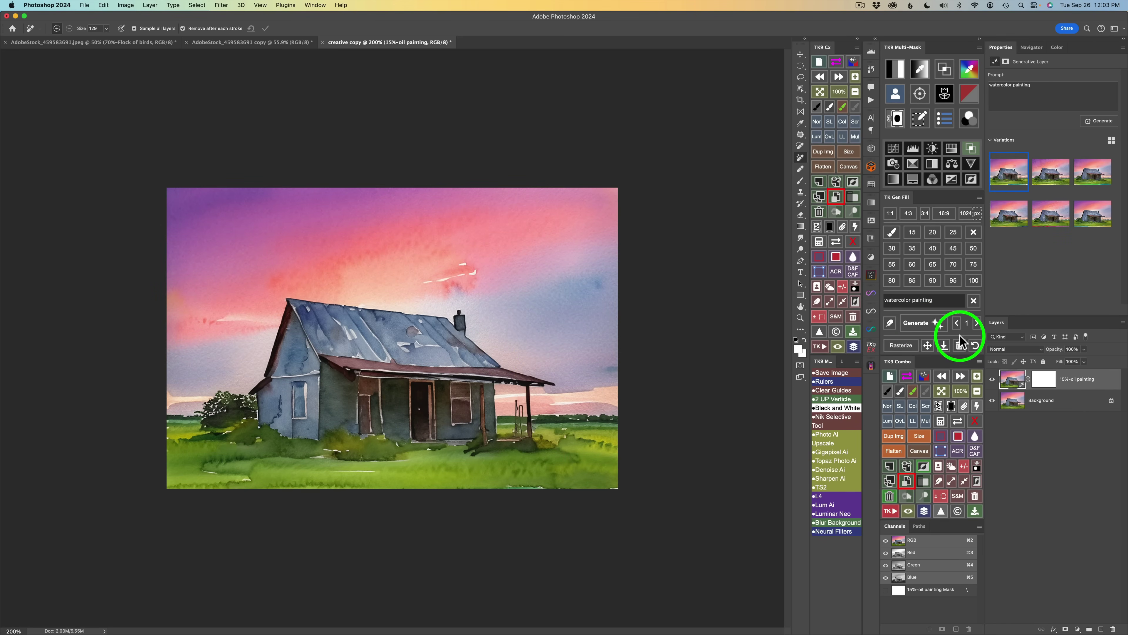
{"action": "left_click", "coordinate": [977, 324]}
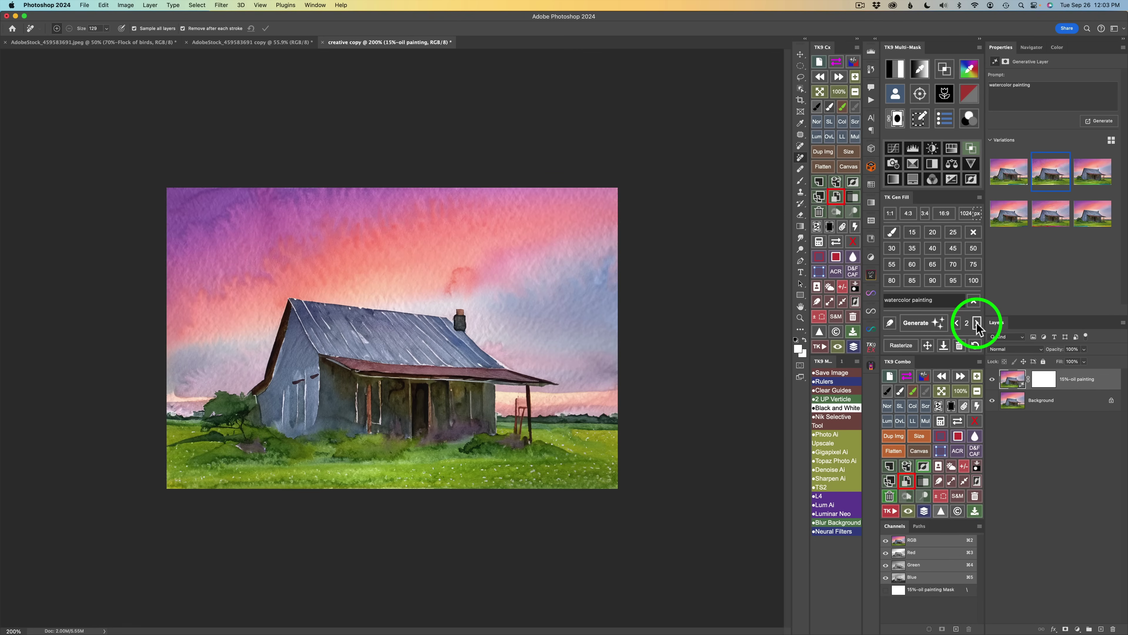
{"action": "left_click", "coordinate": [976, 323]}
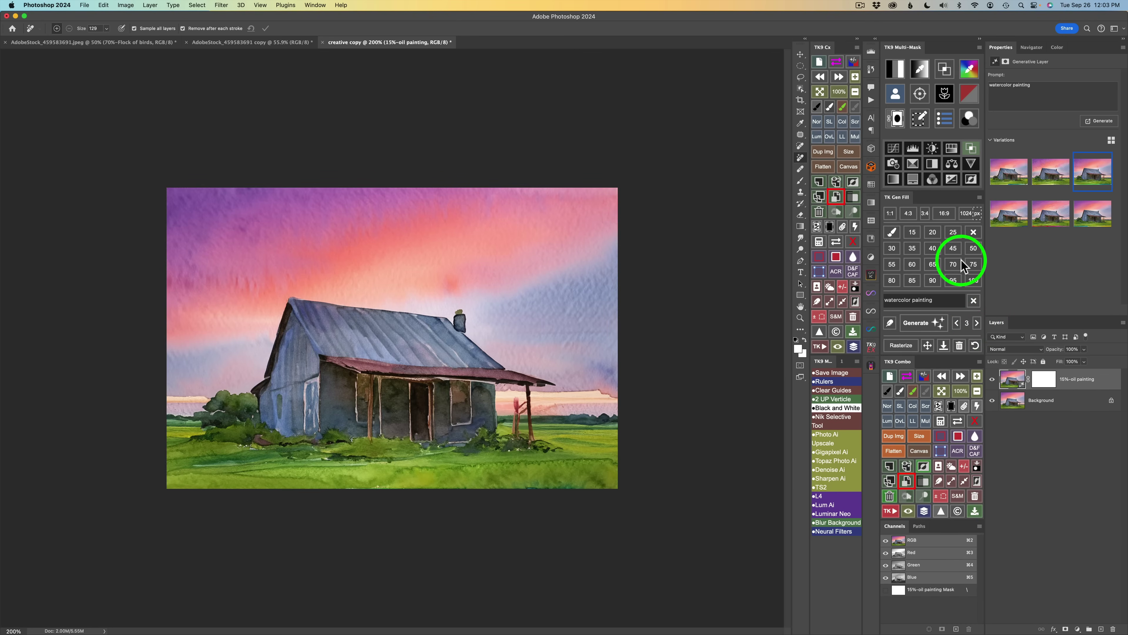
Hide the painting layer, generate a 25% watercolor painting fill, and show its third variation.
{"action": "left_click", "coordinate": [992, 380]}
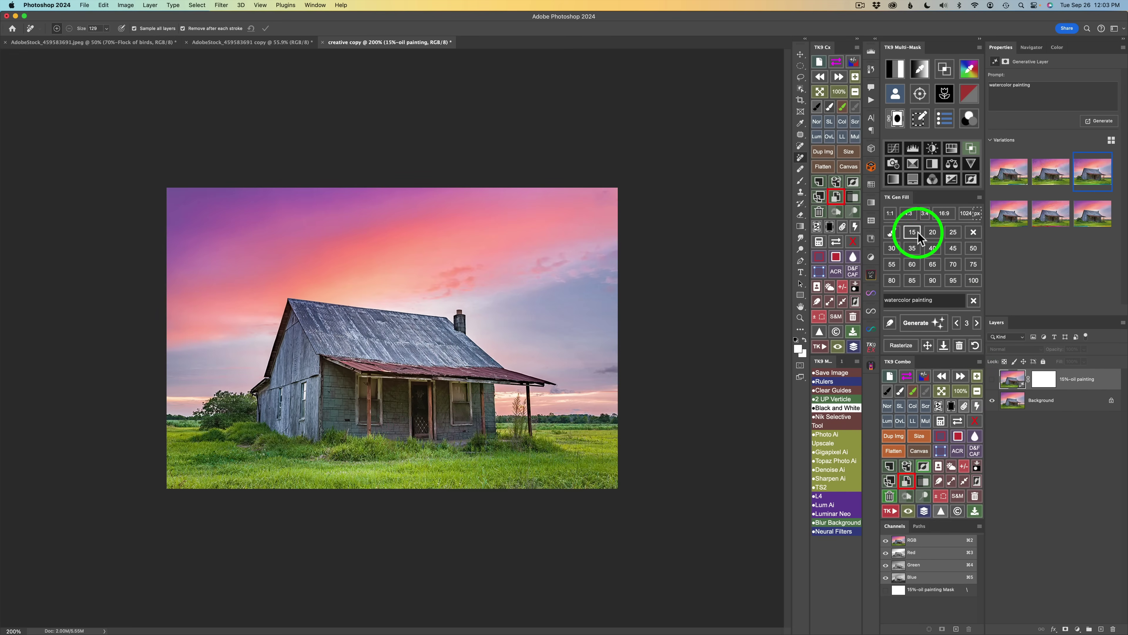
{"action": "left_click", "coordinate": [954, 232]}
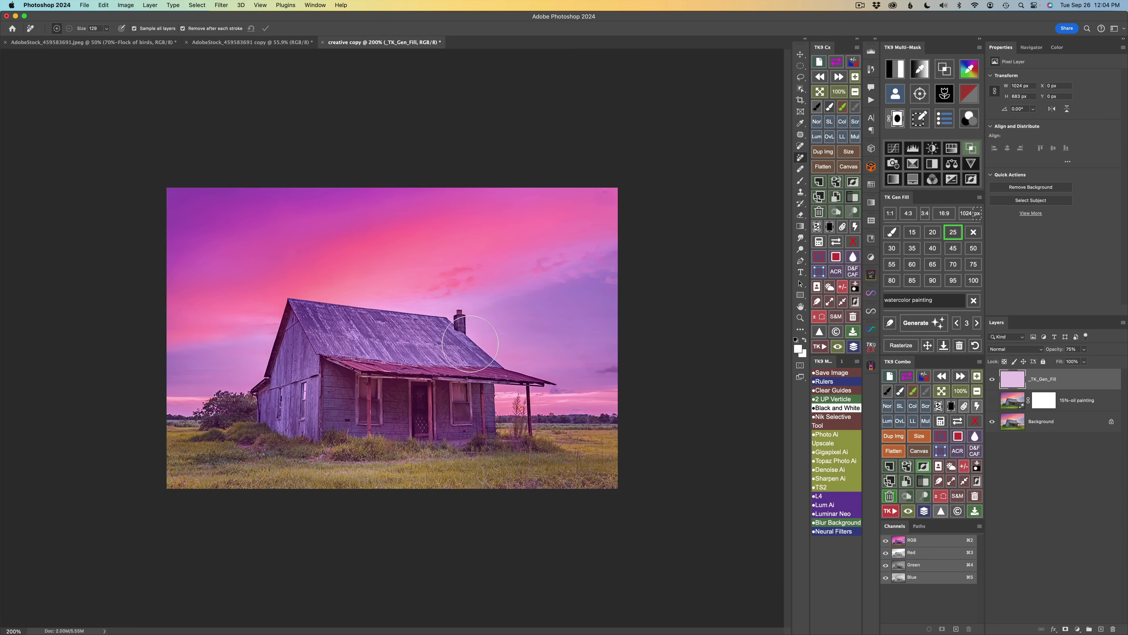
{"action": "left_click", "coordinate": [933, 324]}
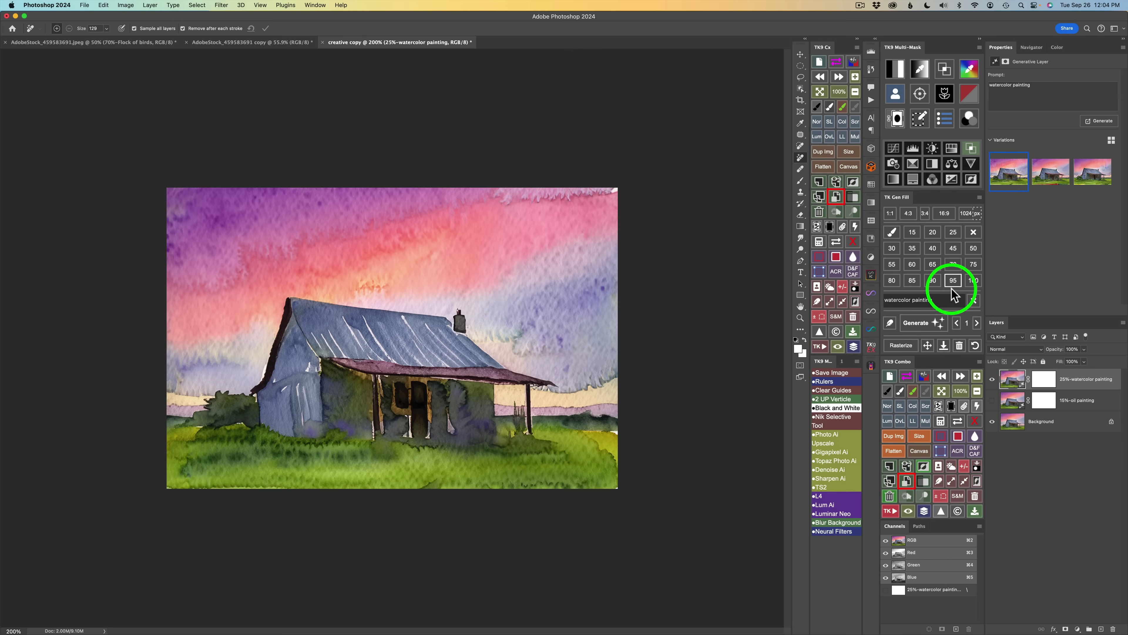
{"action": "left_click", "coordinate": [976, 322]}
{"action": "left_click", "coordinate": [977, 322]}
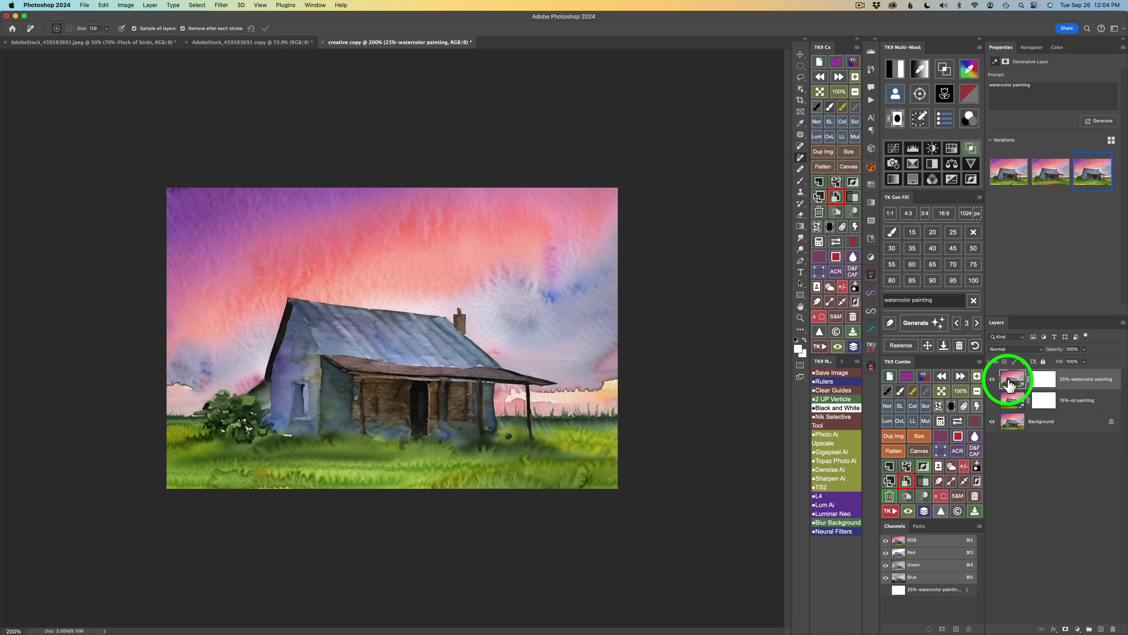
Return to watercolor variation 1, rasterize it, and hide the watercolor layer.
{"action": "left_click", "coordinate": [956, 323]}
{"action": "left_click", "coordinate": [956, 323]}
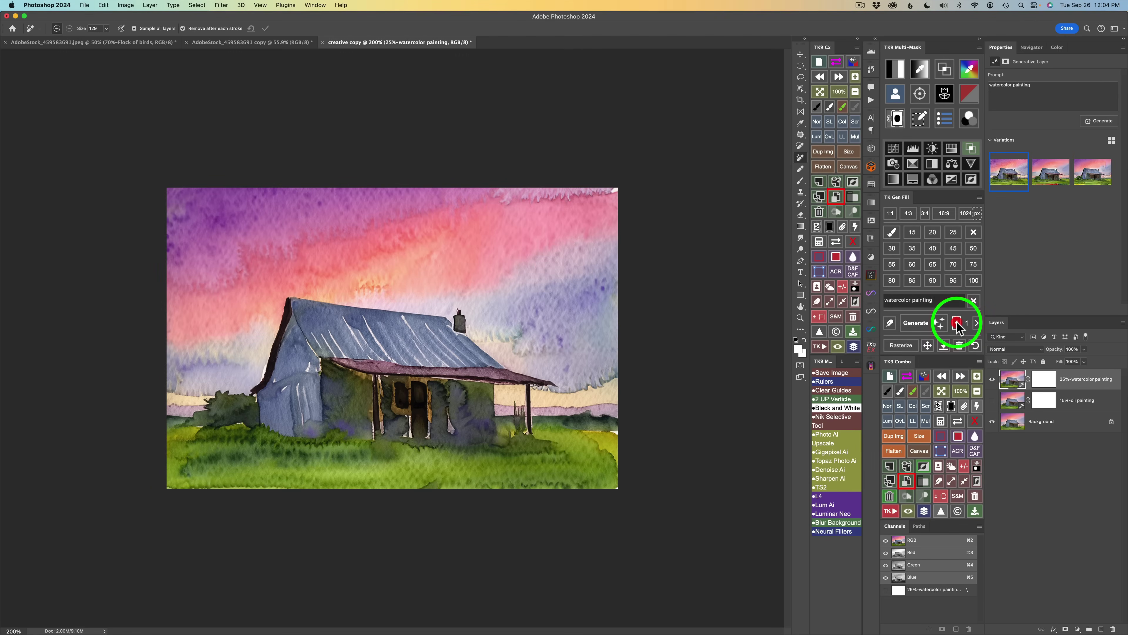
{"action": "left_click", "coordinate": [906, 346]}
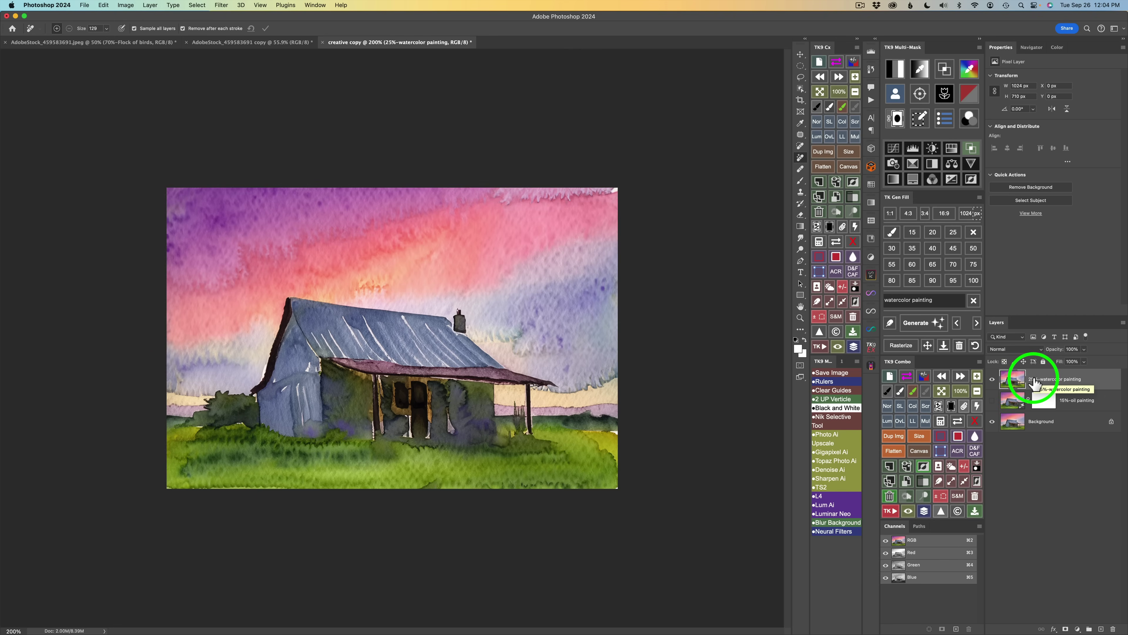
{"action": "left_click", "coordinate": [992, 379]}
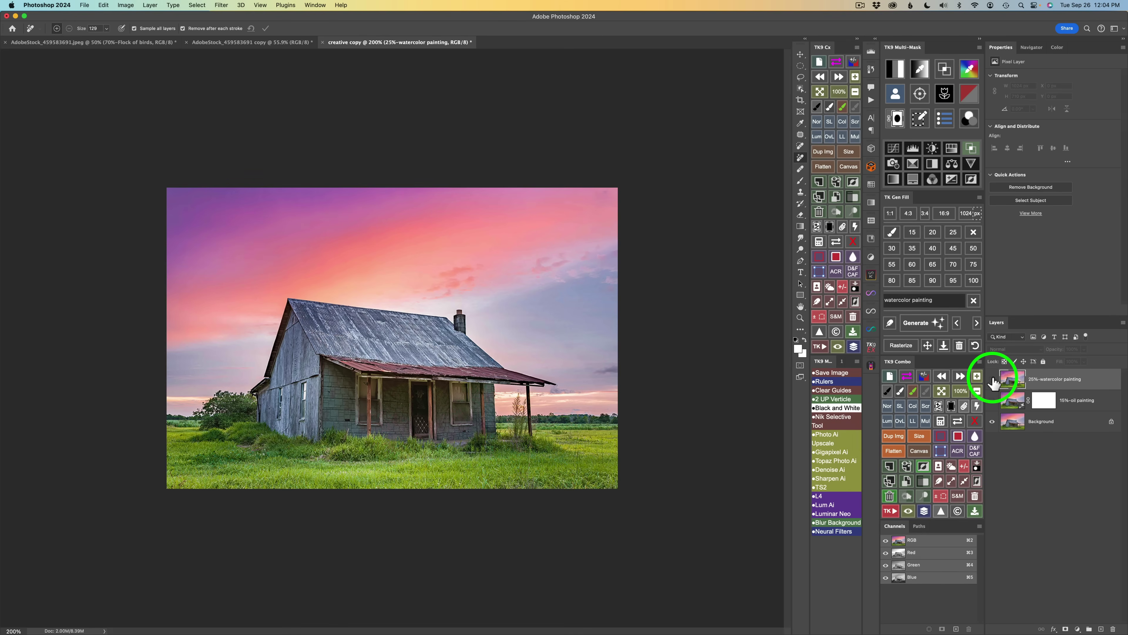
Select and show the 15%-oil painting layer, advancing it to variation 4.
{"action": "left_click", "coordinate": [1013, 400]}
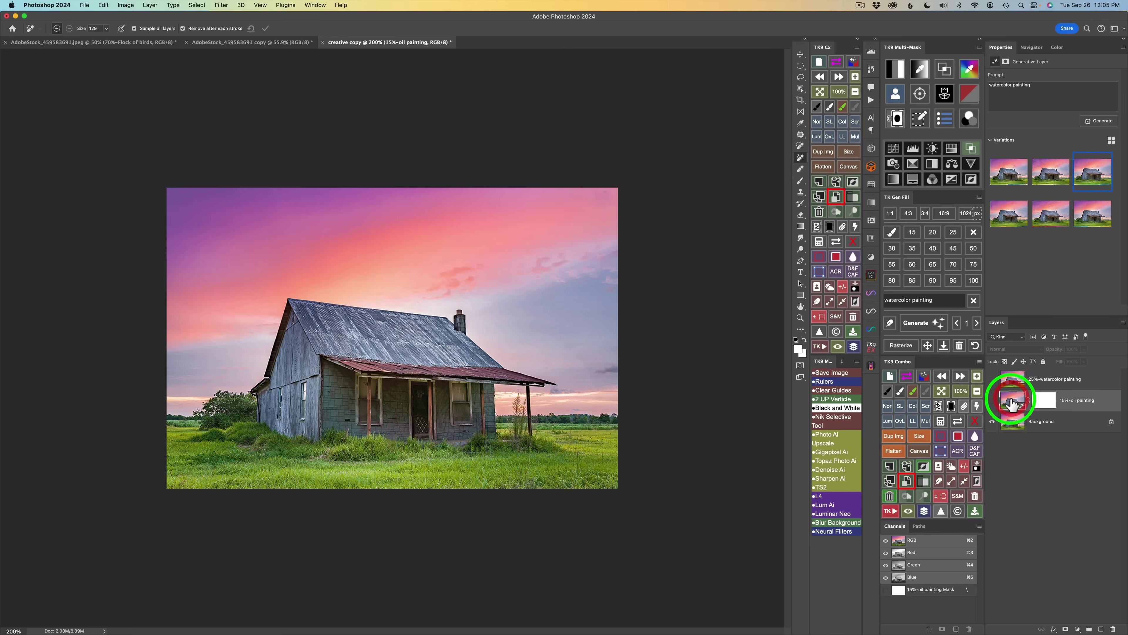
{"action": "left_click", "coordinate": [993, 401]}
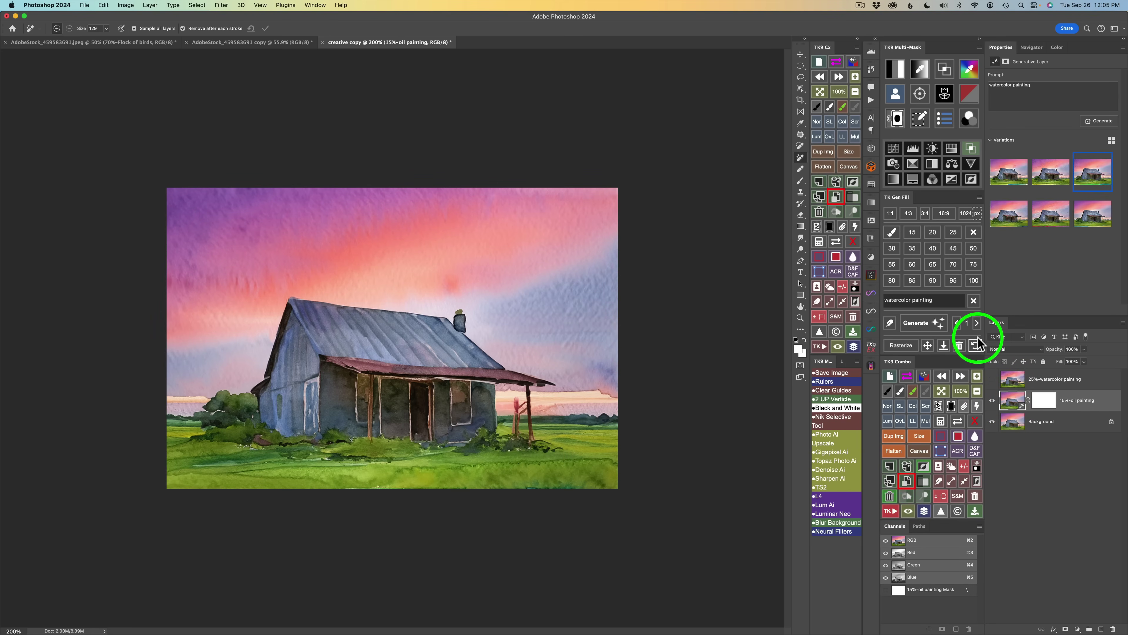
{"action": "left_click", "coordinate": [977, 323]}
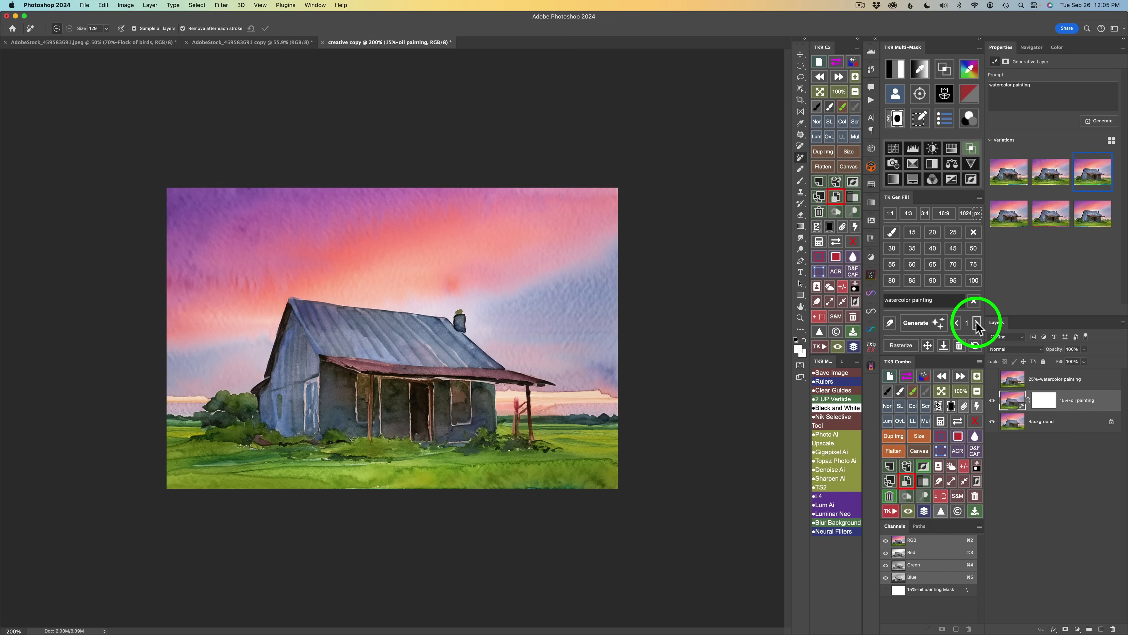
{"action": "left_click", "coordinate": [976, 323]}
{"action": "left_click", "coordinate": [976, 323]}
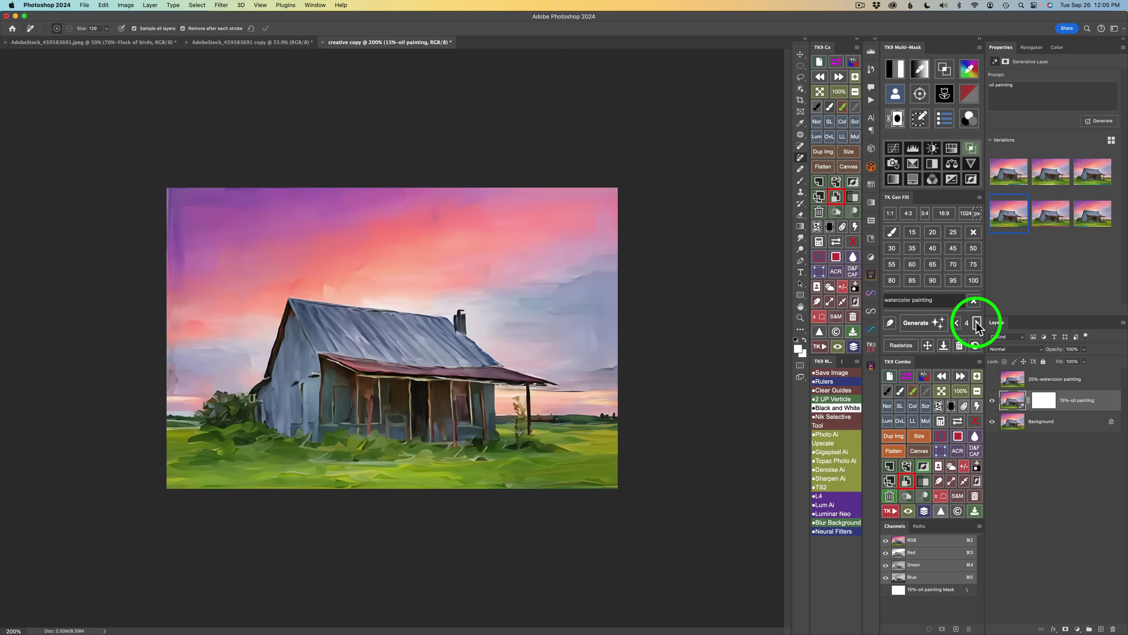
Rasterize the oil layer on variation 5, show the watercolor layer again, and pick the Move tool.
{"action": "left_click", "coordinate": [976, 323]}
{"action": "left_click", "coordinate": [976, 323]}
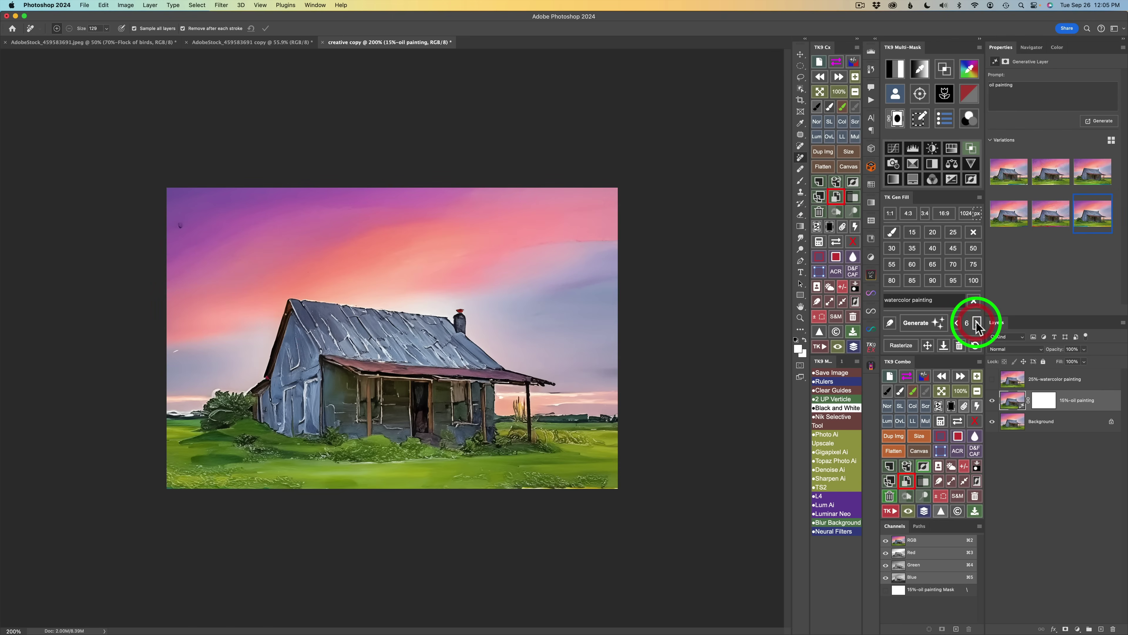
{"action": "left_click", "coordinate": [957, 323]}
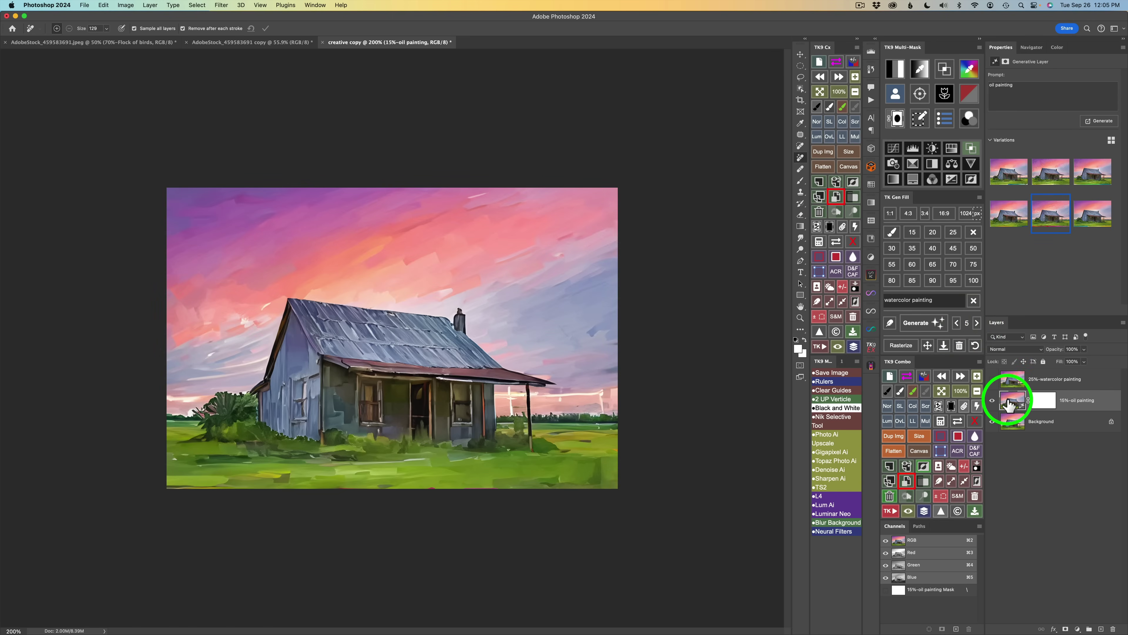
{"action": "left_click", "coordinate": [909, 343]}
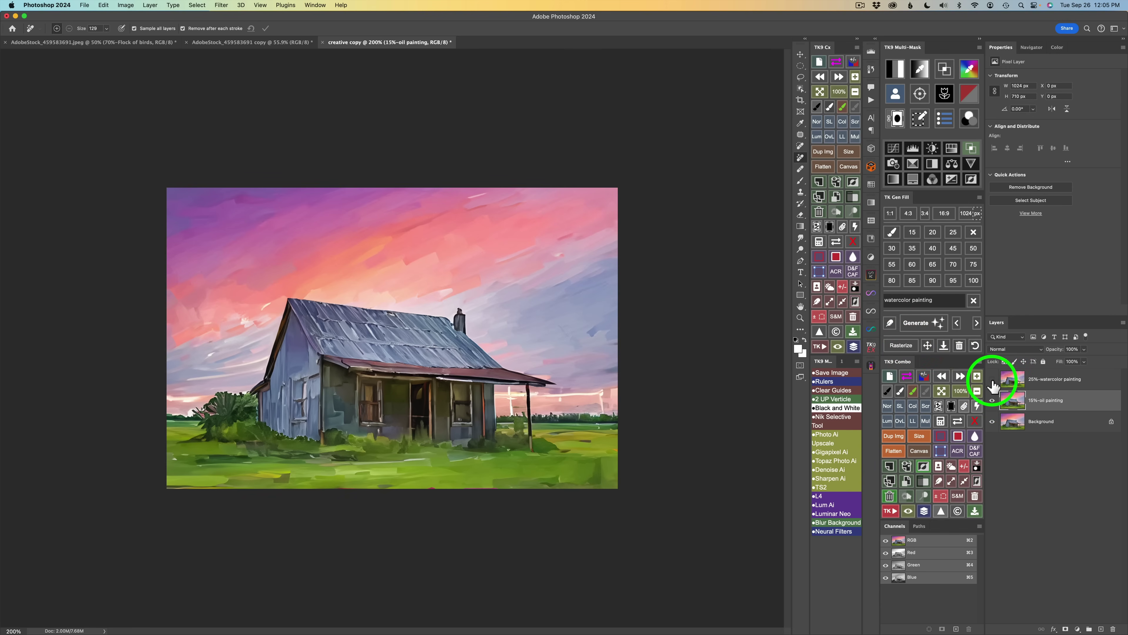
{"action": "left_click", "coordinate": [992, 379]}
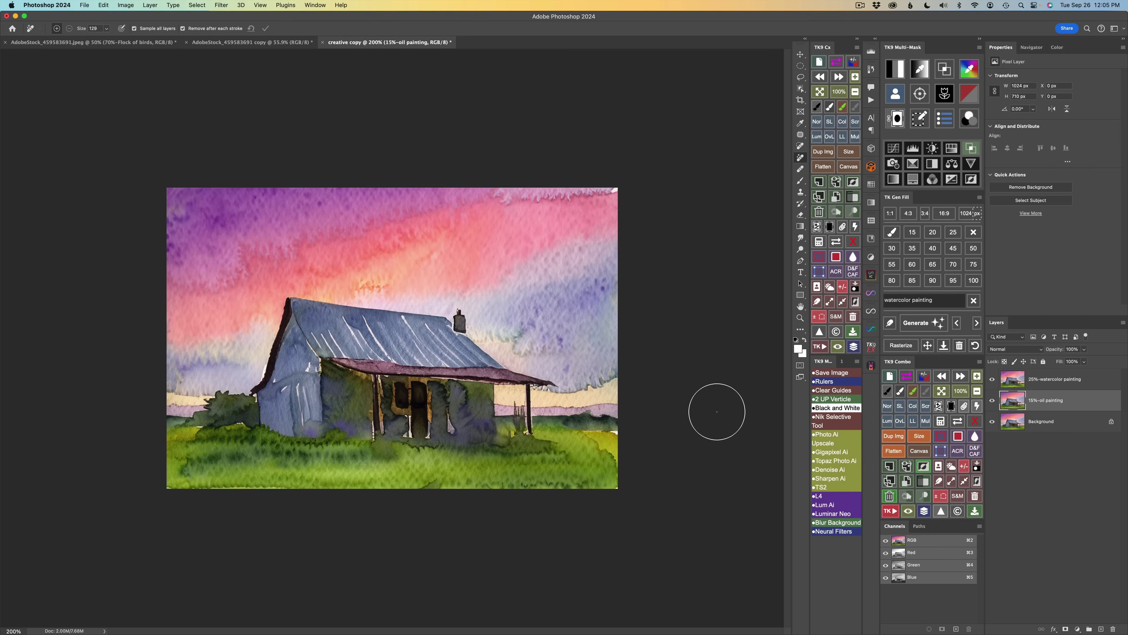
{"action": "left_click", "coordinate": [720, 378]}
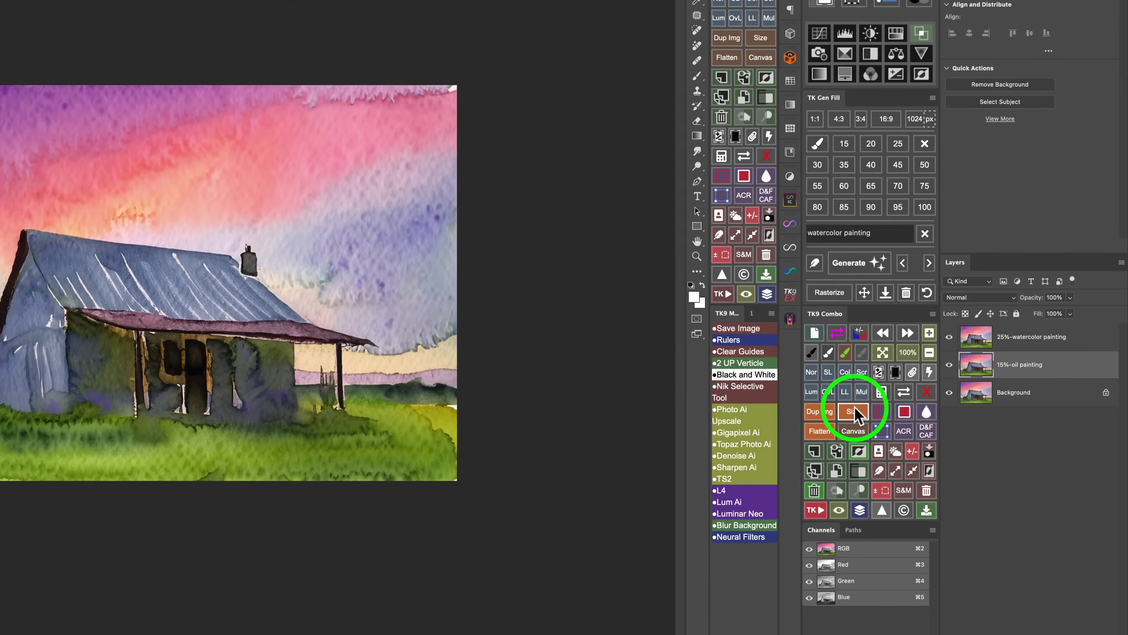
{"action": "left_click", "coordinate": [672, 345]}
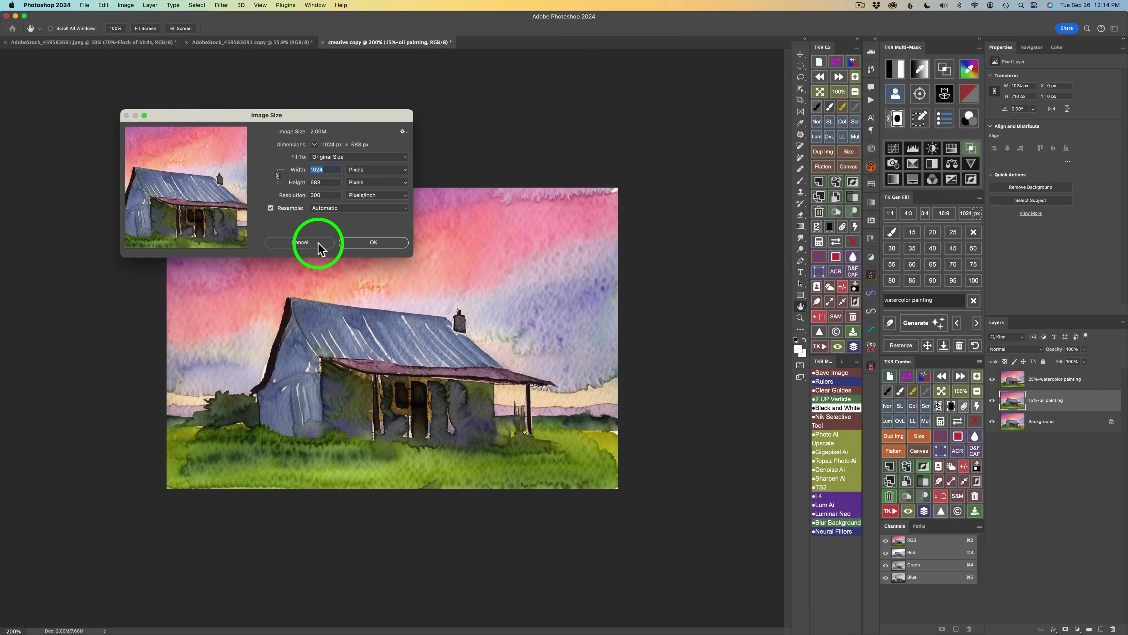
{"action": "left_click", "coordinate": [728, 493]}
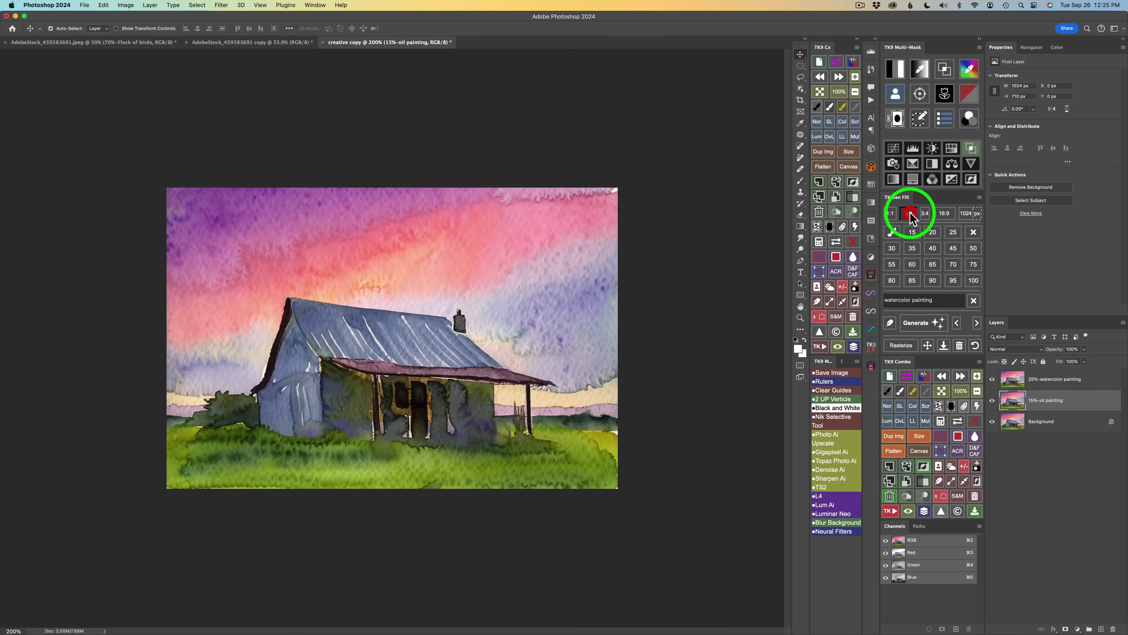
Create a new 4:3 document and generate 'halloween pumpkin, witch, lighted candle'.
{"action": "left_click", "coordinate": [717, 149]}
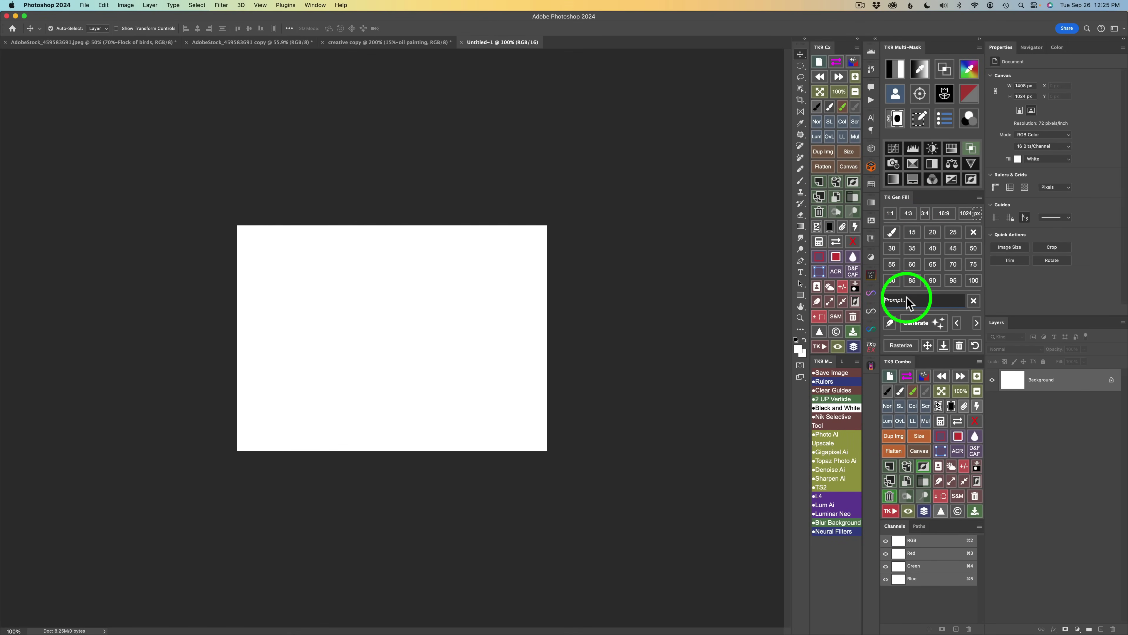
{"action": "type", "text": "halloween pumpkin, w"}
{"action": "type", "text": "itch, lighted candle"}
{"action": "left_click", "coordinate": [924, 323]}
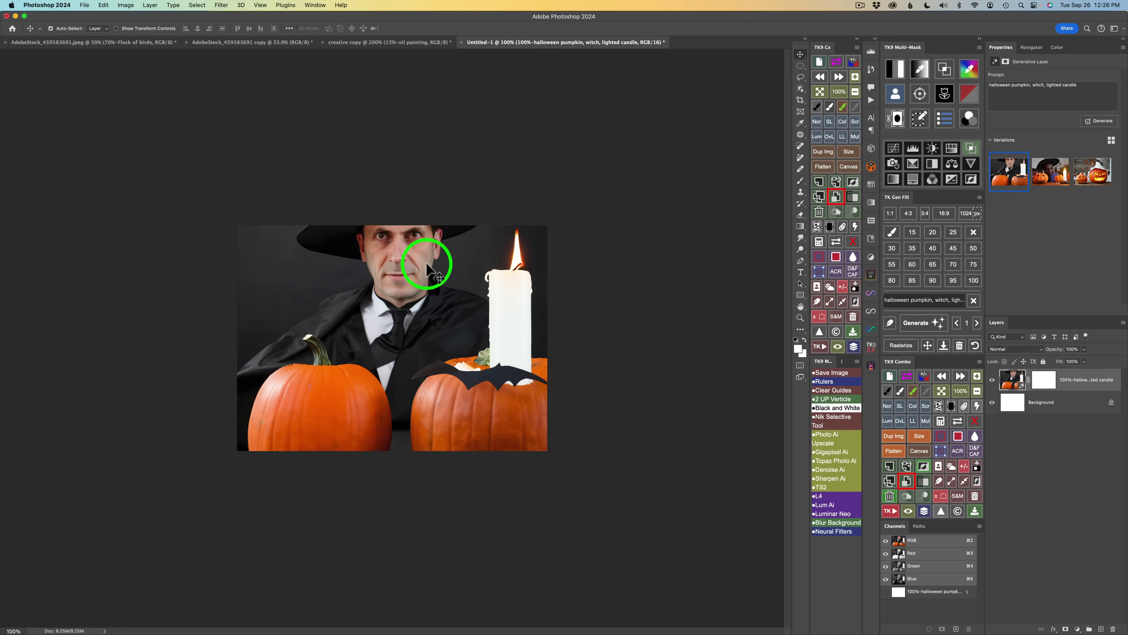
Step to the third variation and place the cursor at the end of the prompt.
{"action": "left_click", "coordinate": [977, 324]}
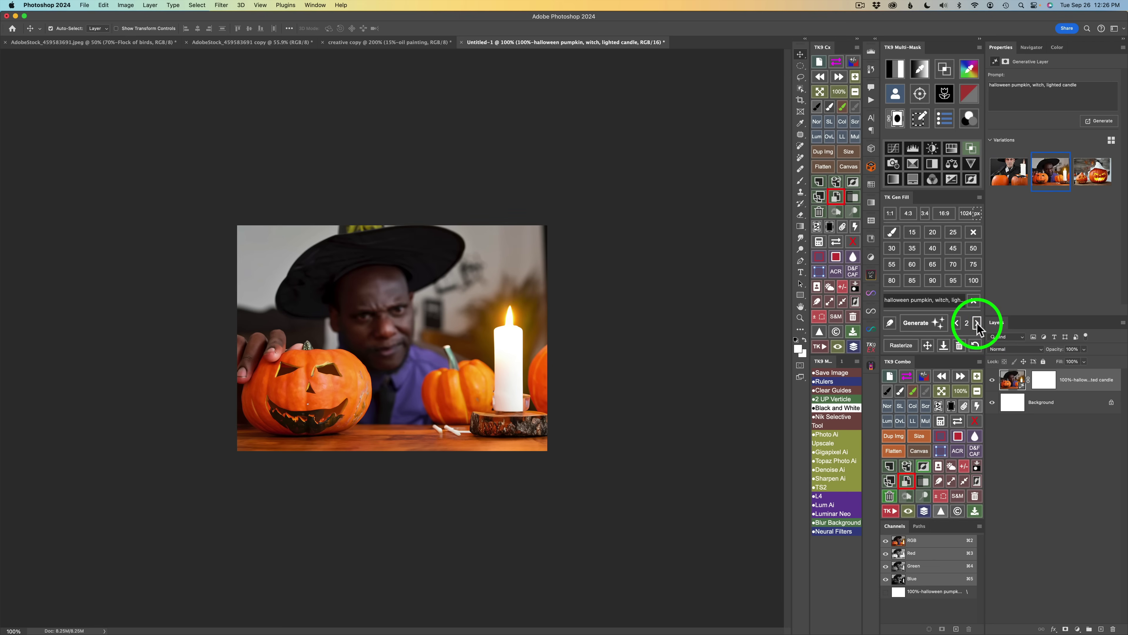
{"action": "left_click", "coordinate": [977, 323]}
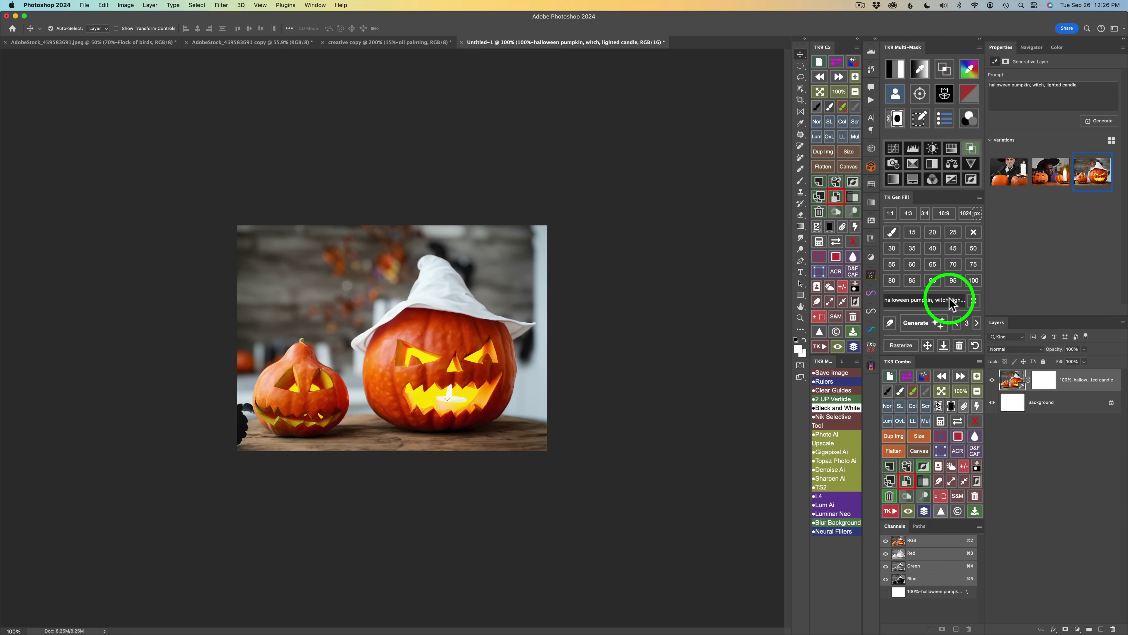
{"action": "triple_click", "coordinate": [951, 303]}
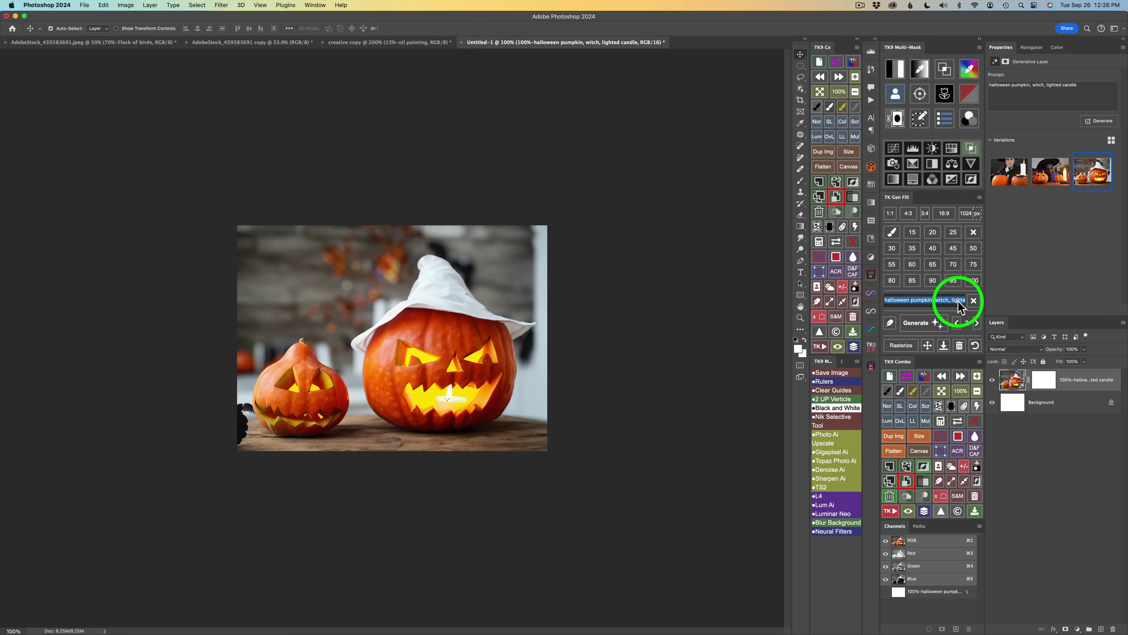
{"action": "key", "text": "Right"}
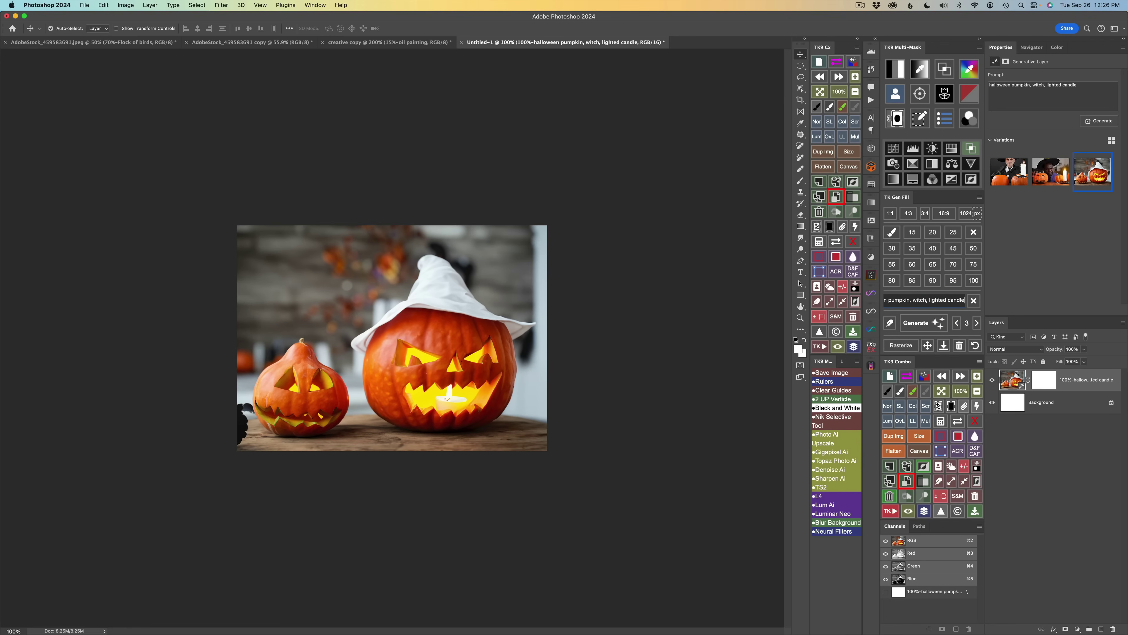
Append 'graphic' to the prompt, regenerate, and view the third variation.
{"action": "type", "text": "graphic"}
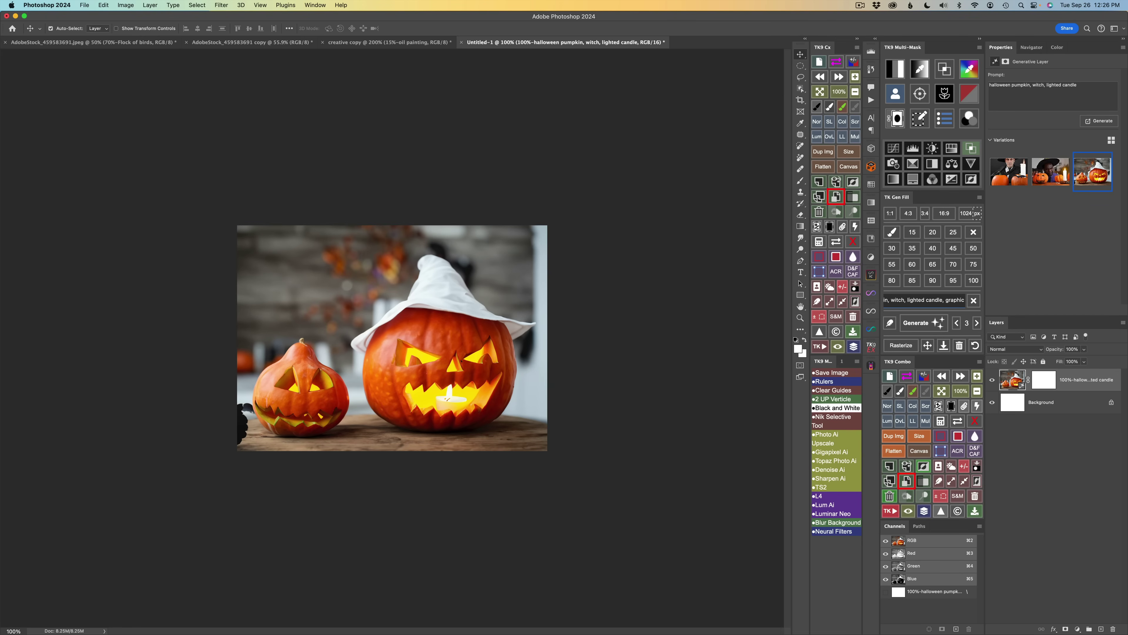
{"action": "left_click", "coordinate": [931, 324]}
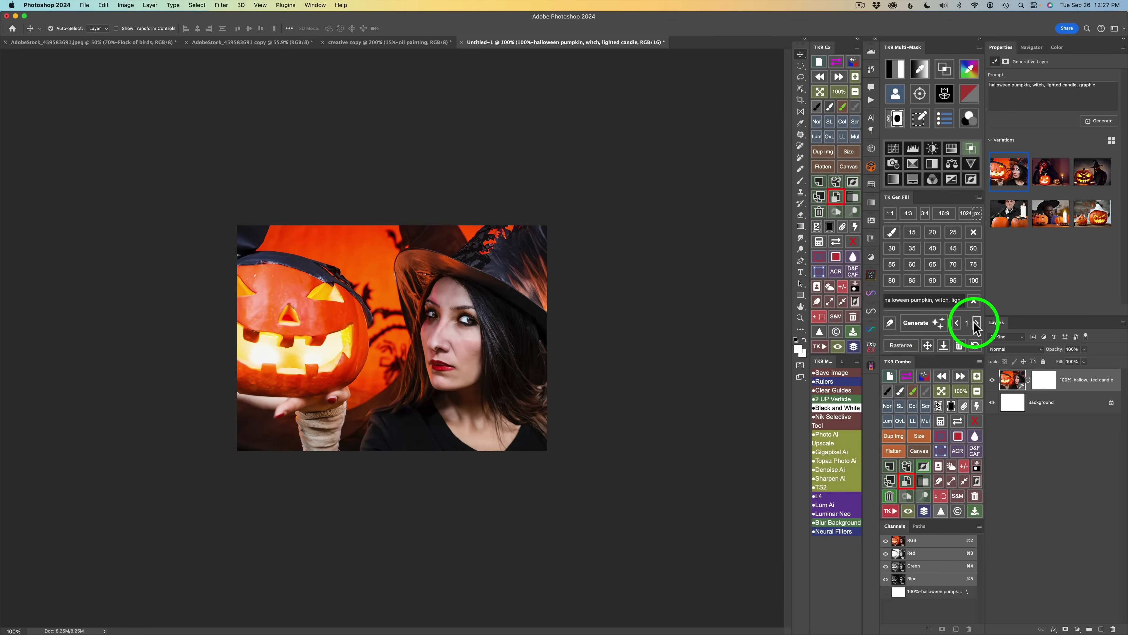
{"action": "left_click", "coordinate": [977, 324]}
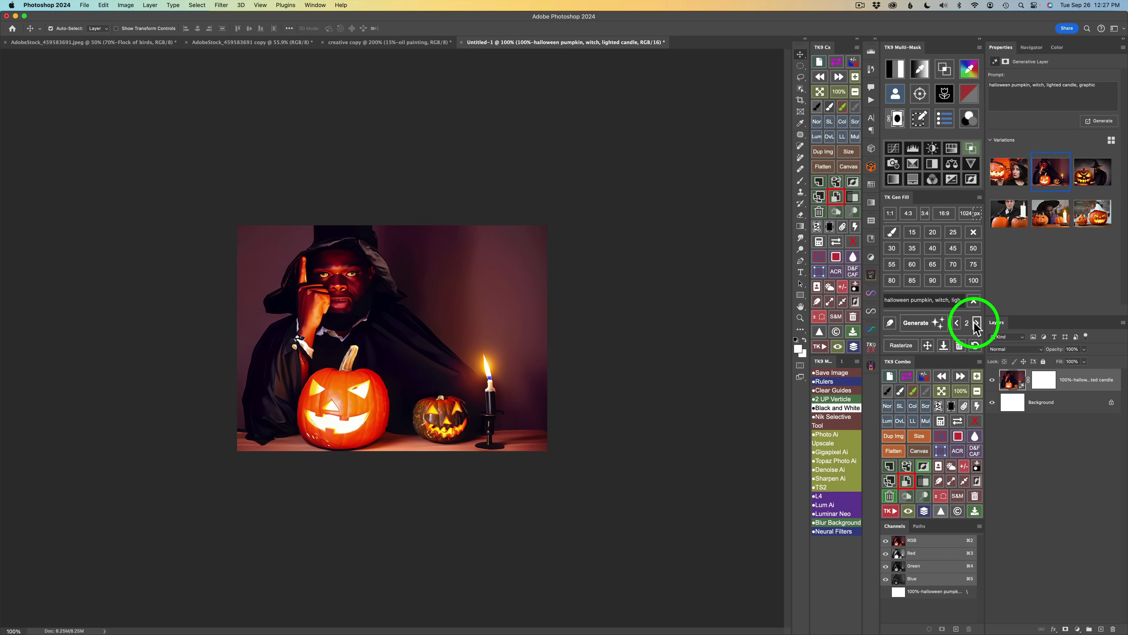
{"action": "left_click", "coordinate": [977, 324]}
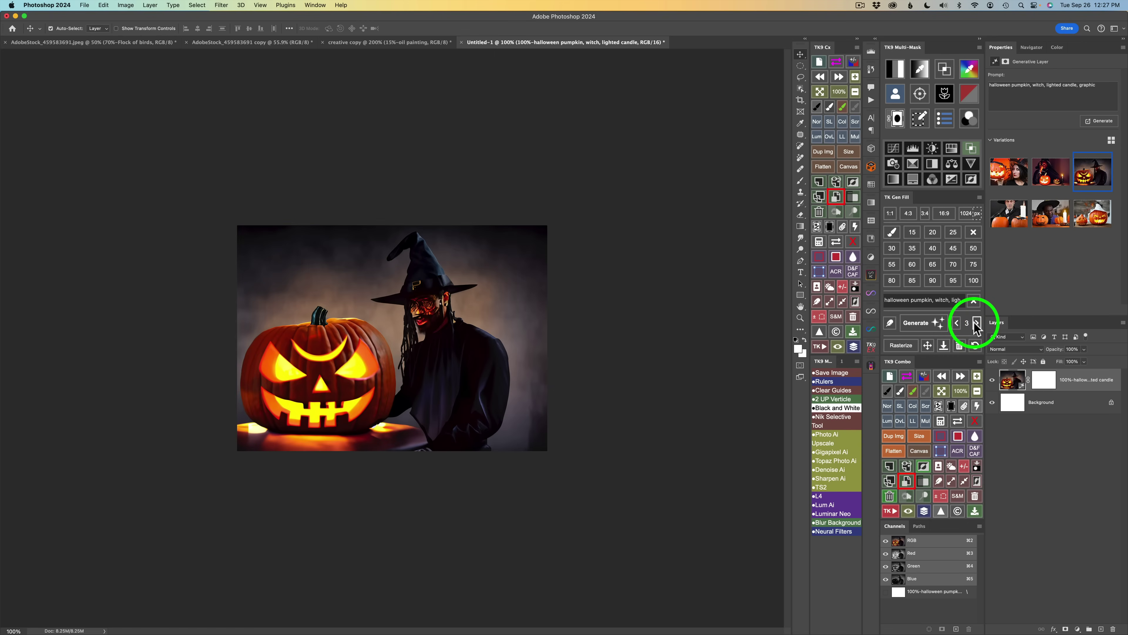
Replace 'graphic' with 'oil painting', regenerate, and settle on the third witch painting.
{"action": "triple_click", "coordinate": [958, 302]}
{"action": "left_click", "coordinate": [965, 302]}
{"action": "left_click", "coordinate": [965, 302]}
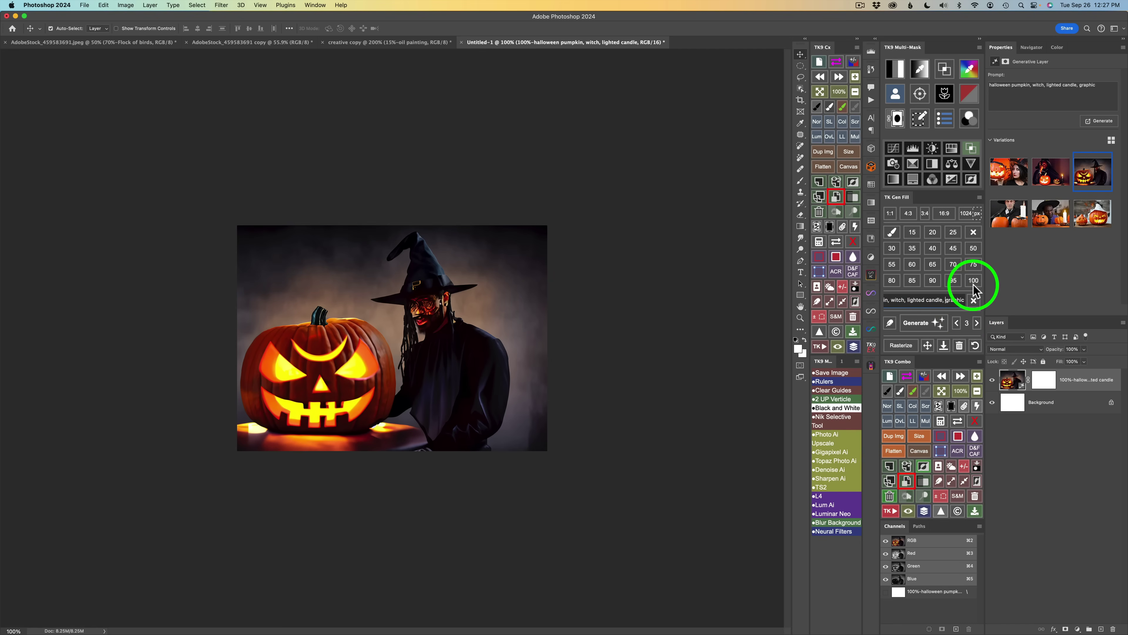
{"action": "left_click_drag", "start_coordinate": [945, 300], "coordinate": [998, 302]}
{"action": "type", "text": "oil painting"}
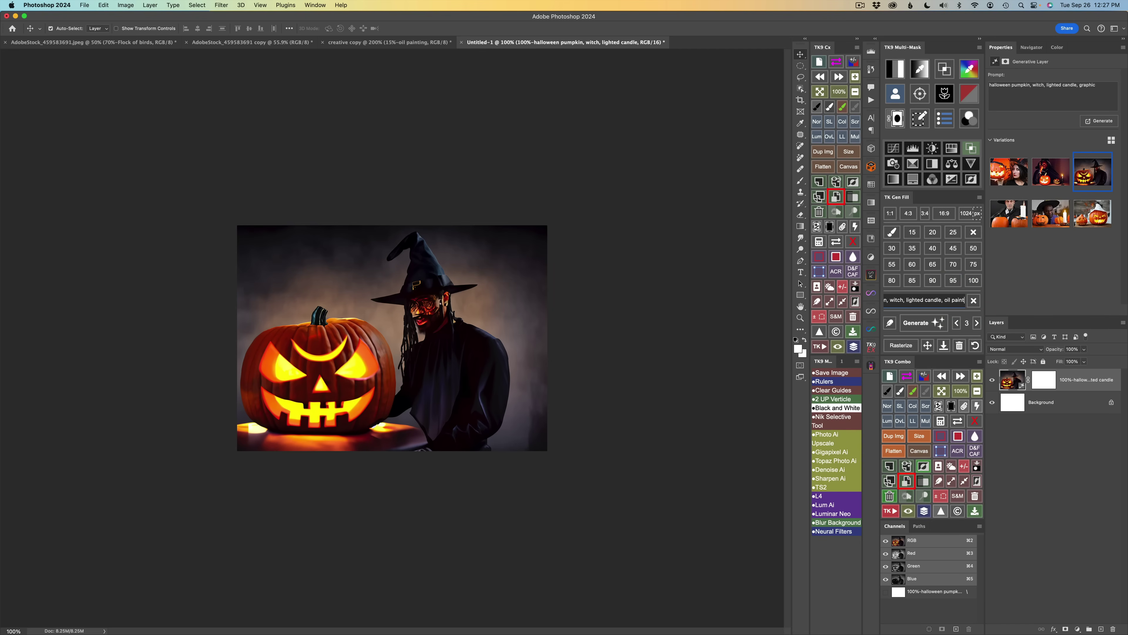
{"action": "left_click", "coordinate": [944, 324]}
{"action": "left_click", "coordinate": [977, 322]}
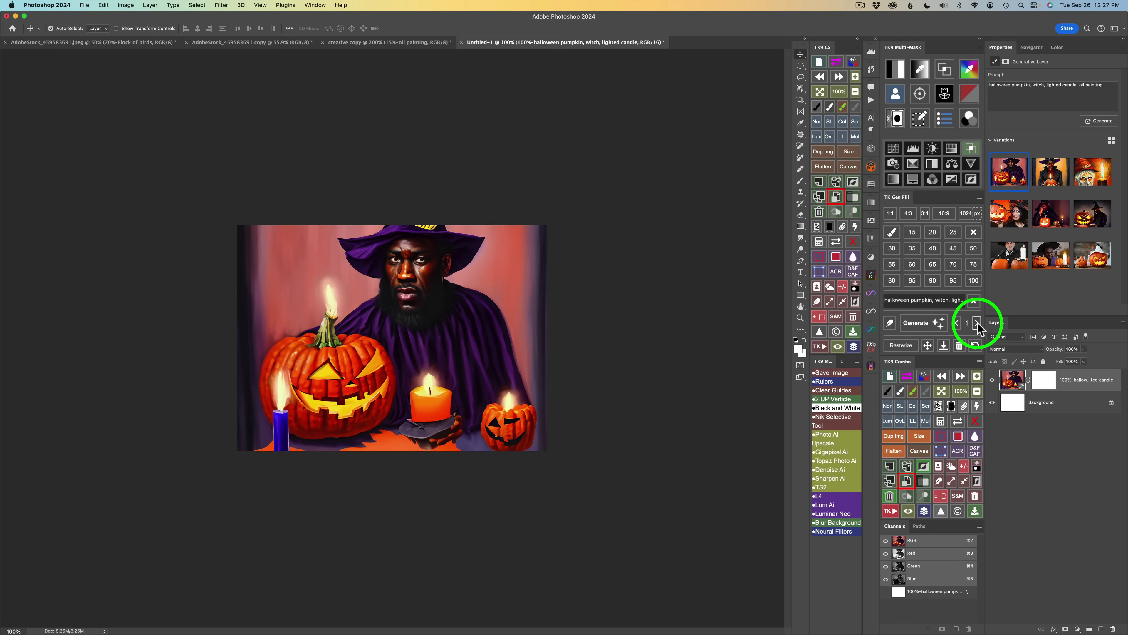
{"action": "left_click", "coordinate": [977, 322]}
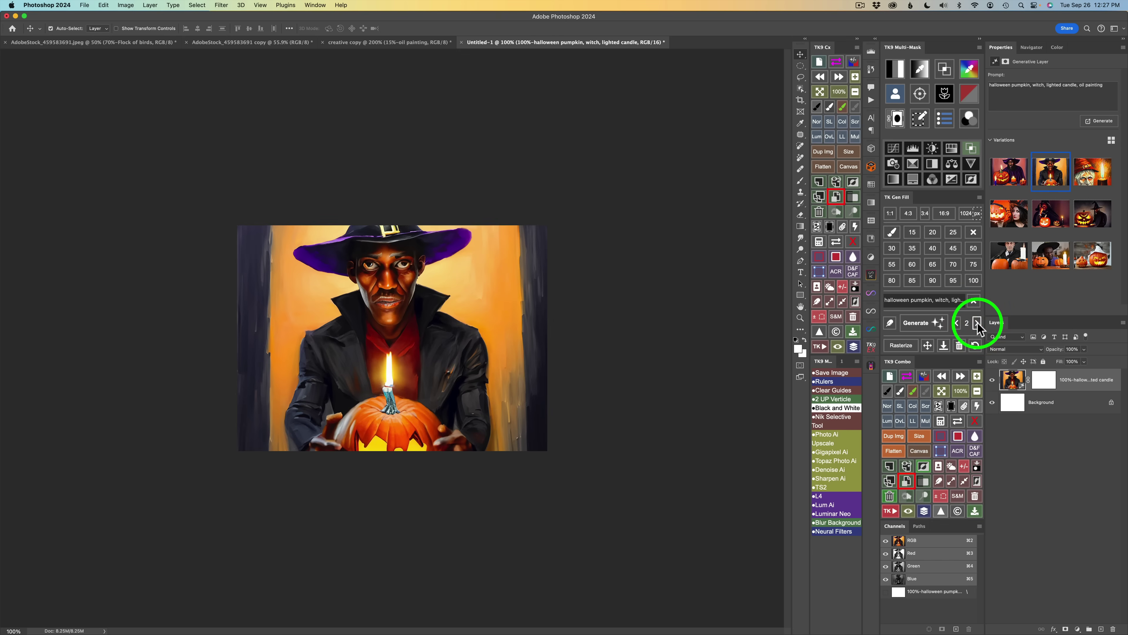
{"action": "left_click", "coordinate": [978, 322]}
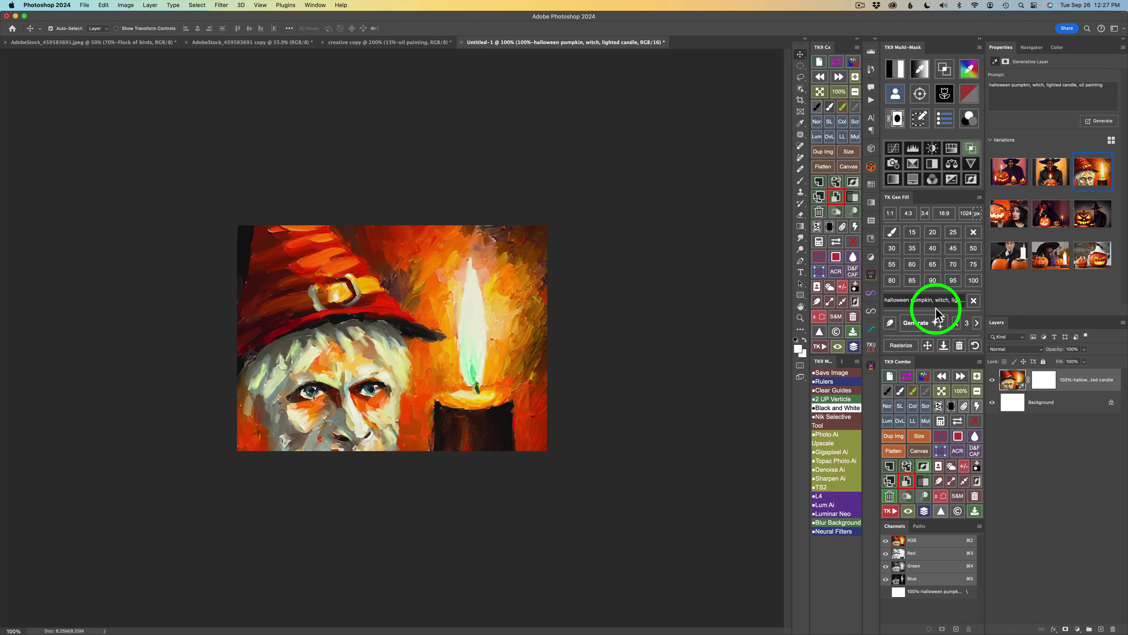
Check the image size of 1408 × 1024 px in Image Size, then cancel without changes.
{"action": "left_click", "coordinate": [919, 436]}
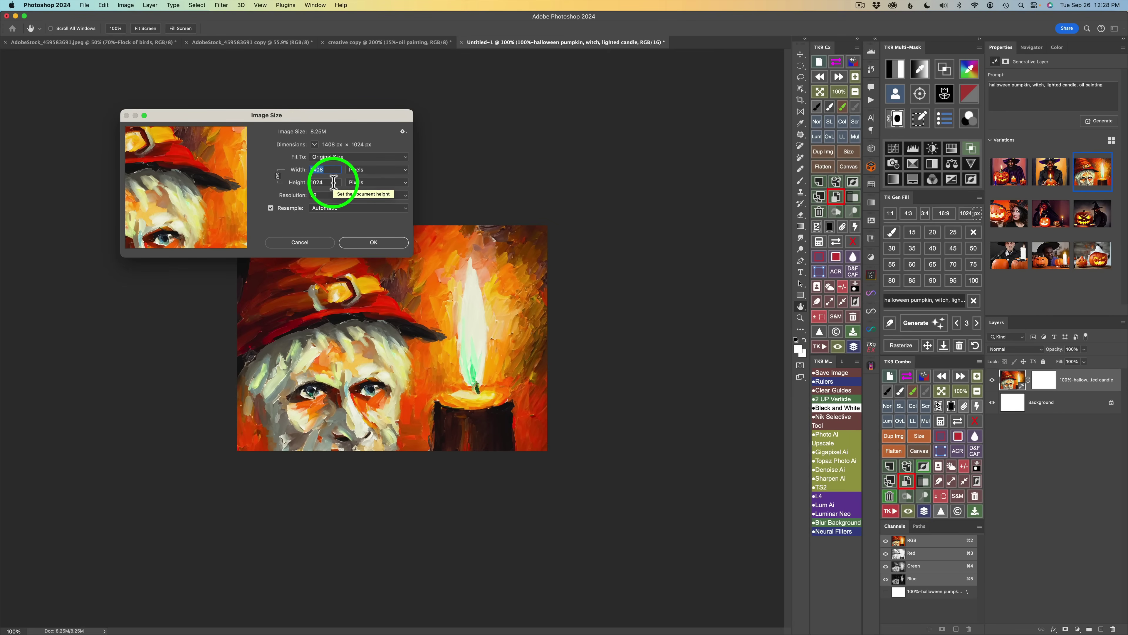
{"action": "left_click", "coordinate": [307, 241]}
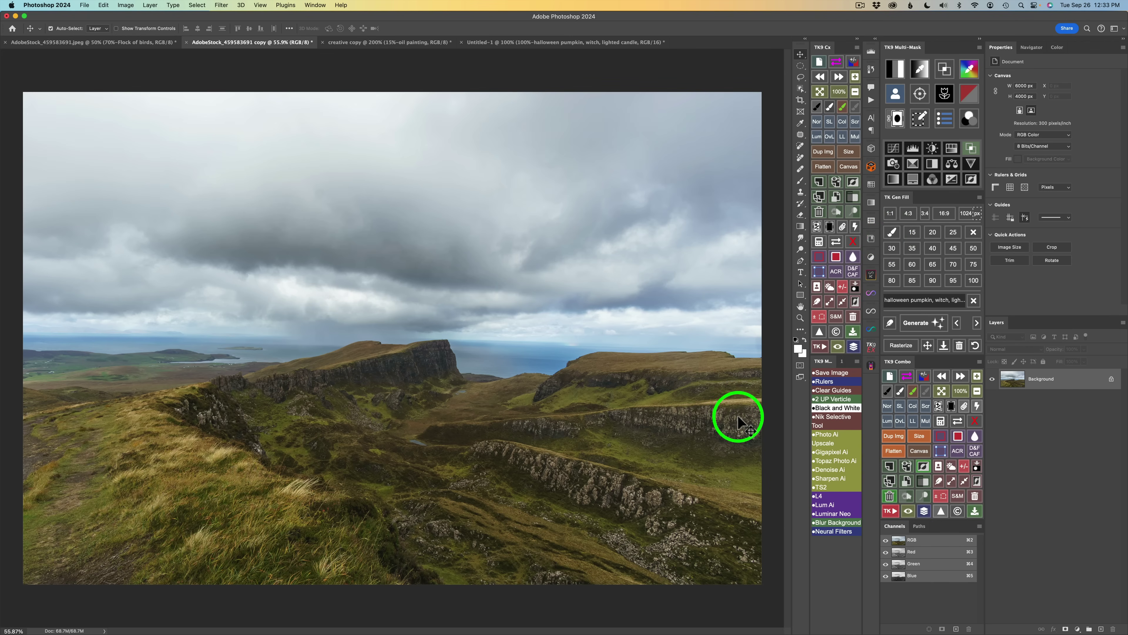
Paint a 65% fill area over the lower-left grass and generate 'boulders' there.
{"action": "left_click", "coordinate": [892, 233]}
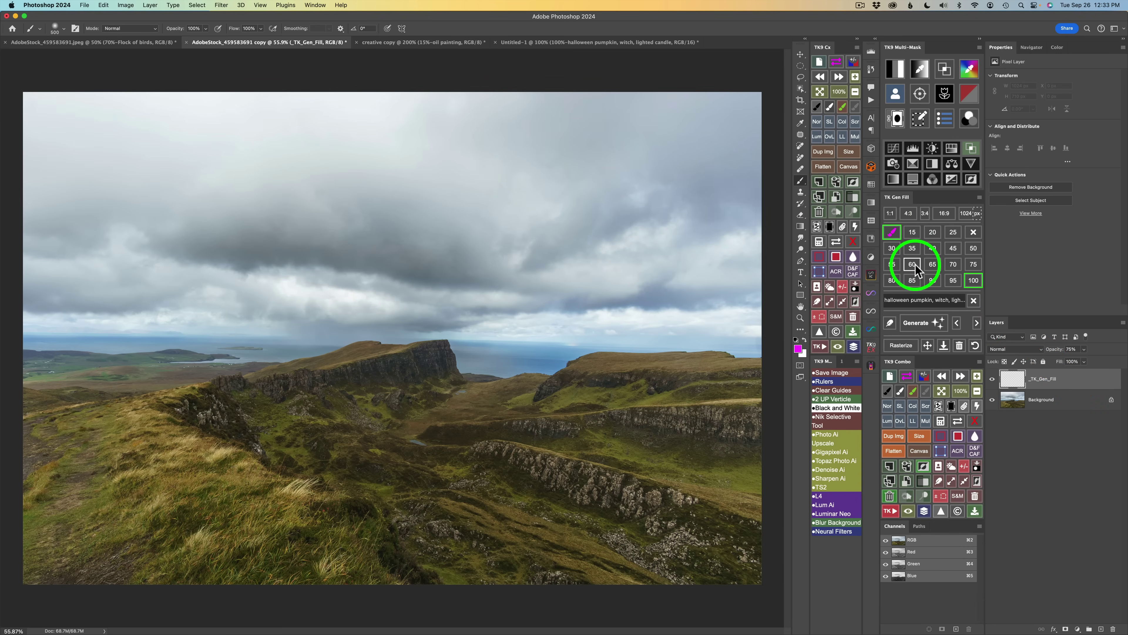
{"action": "left_click", "coordinate": [933, 265]}
{"action": "left_click", "coordinate": [921, 300]}
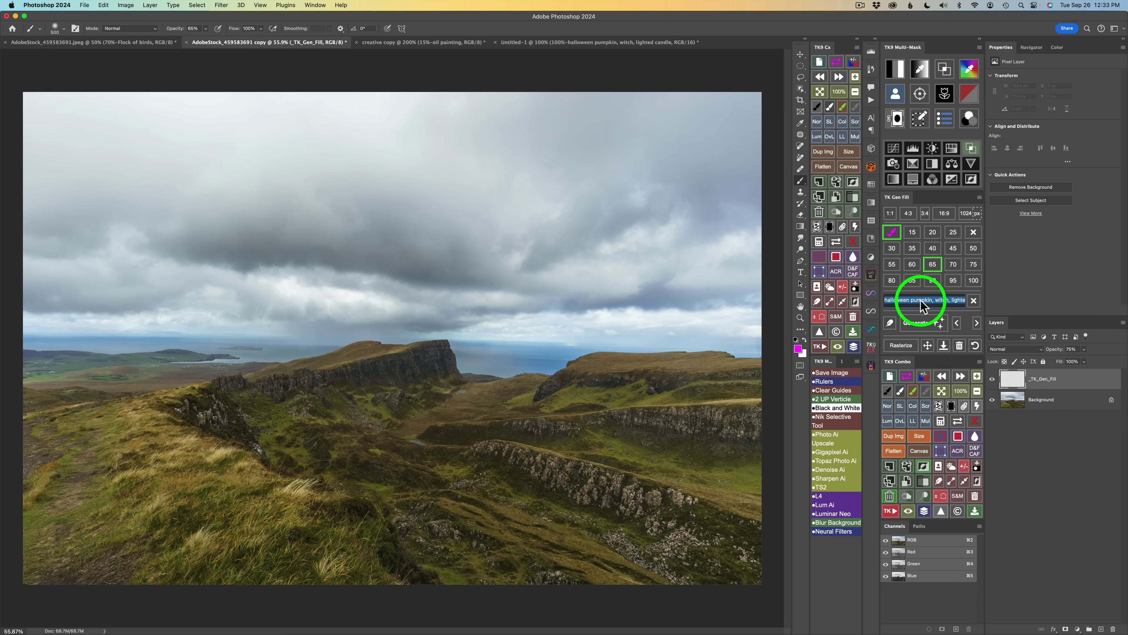
{"action": "type", "text": "boulders"}
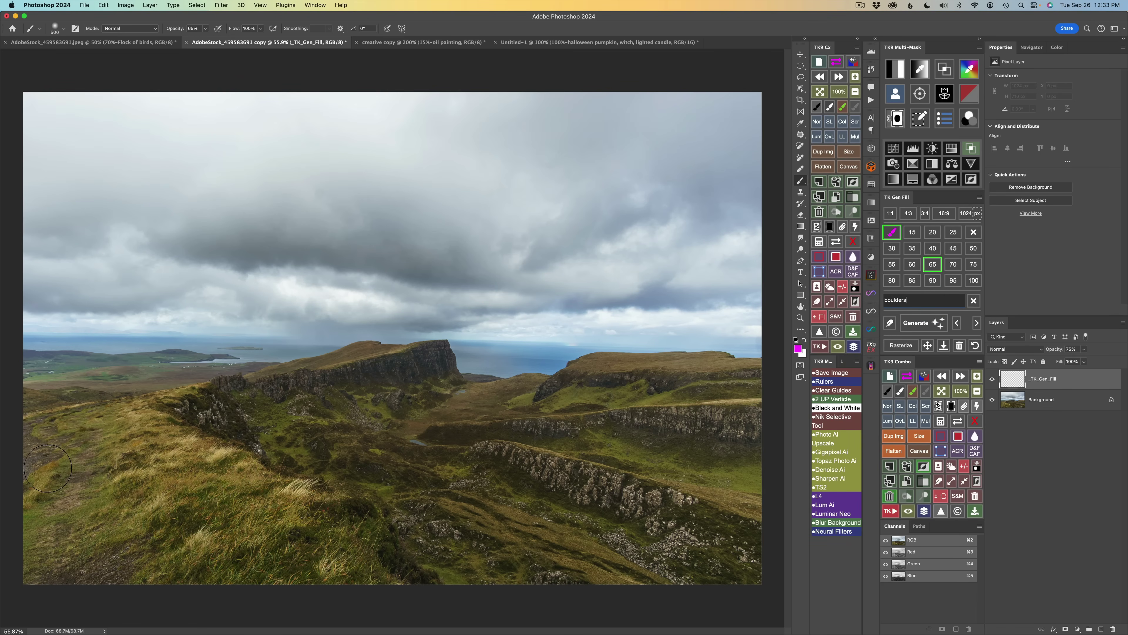
{"action": "mouse_move", "coordinate": [32, 459]}
{"action": "left_mouse_down"}
{"action": "mouse_move", "coordinate": [171, 529]}
{"action": "mouse_move", "coordinate": [321, 574]}
{"action": "mouse_move", "coordinate": [36, 574]}
{"action": "mouse_move", "coordinate": [28, 473]}
{"action": "mouse_move", "coordinate": [94, 522]}
{"action": "mouse_move", "coordinate": [183, 552]}
{"action": "mouse_move", "coordinate": [57, 539]}
{"action": "mouse_move", "coordinate": [39, 511]}
{"action": "mouse_move", "coordinate": [378, 595]}
{"action": "mouse_move", "coordinate": [285, 576]}
{"action": "left_mouse_up"}
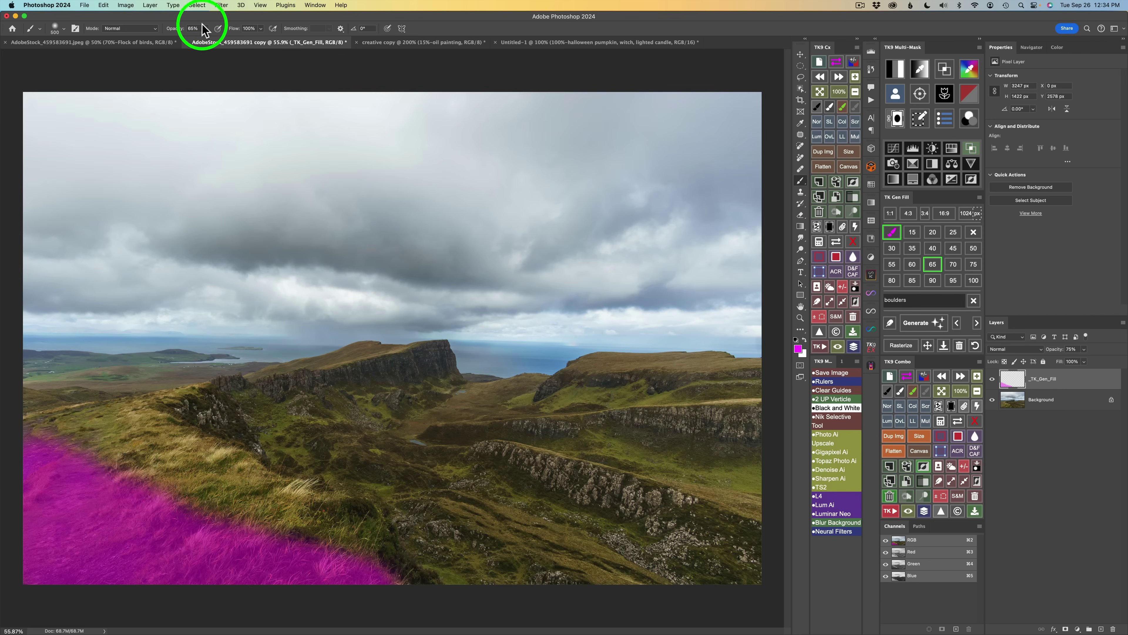
{"action": "left_click", "coordinate": [932, 266]}
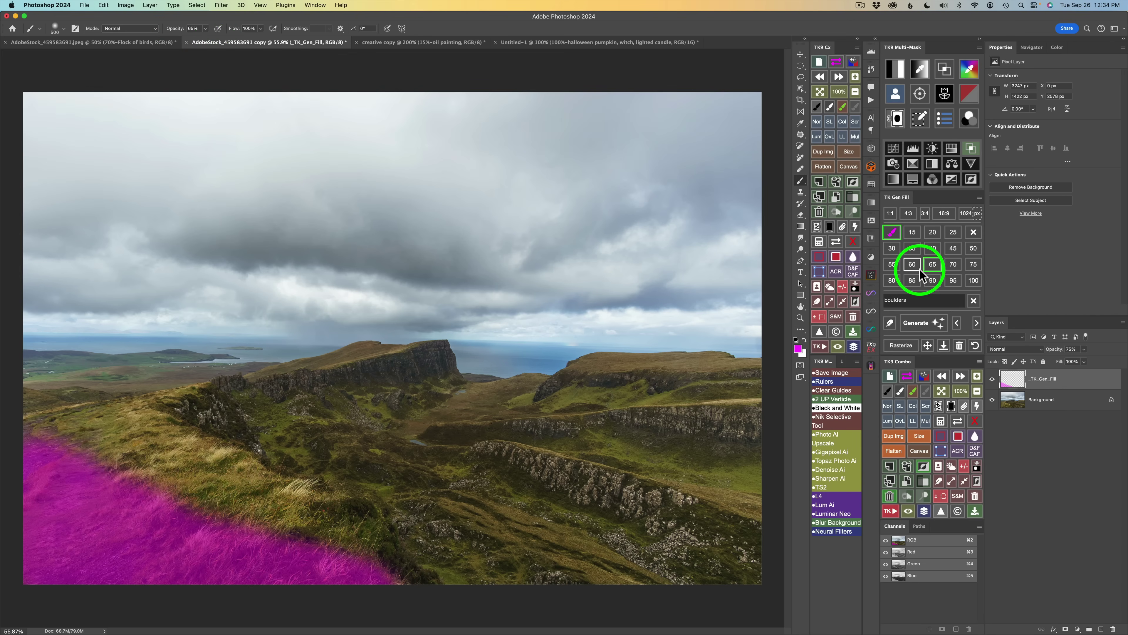
{"action": "left_click", "coordinate": [939, 324]}
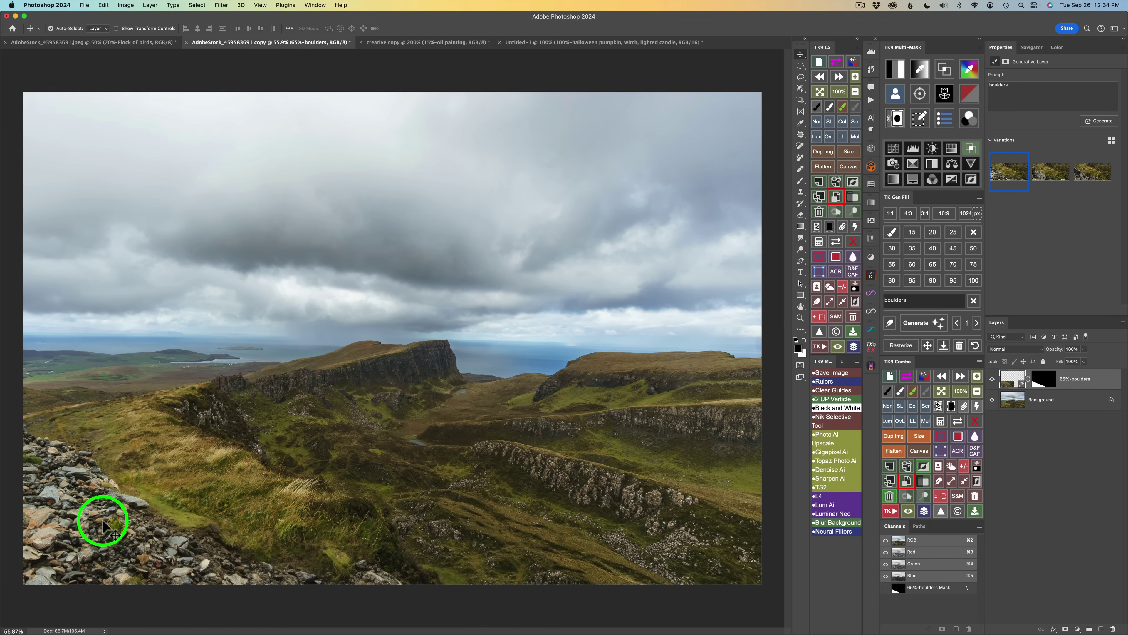
Compare boulder variations 2 and 3, then return to variation 2.
{"action": "left_click", "coordinate": [977, 323]}
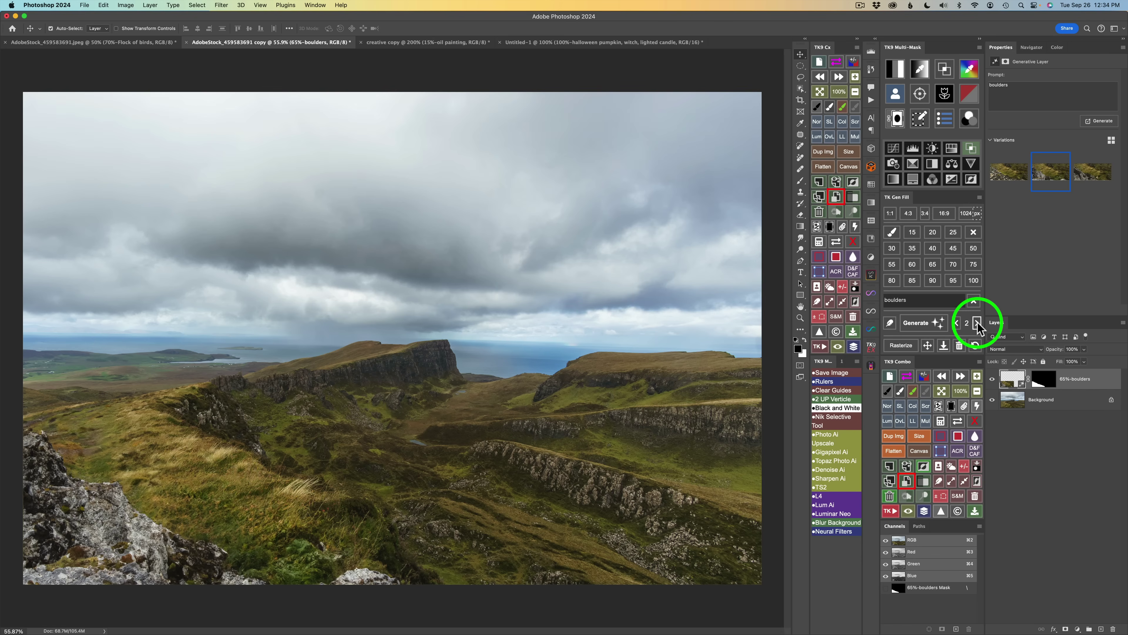
{"action": "left_click", "coordinate": [977, 322]}
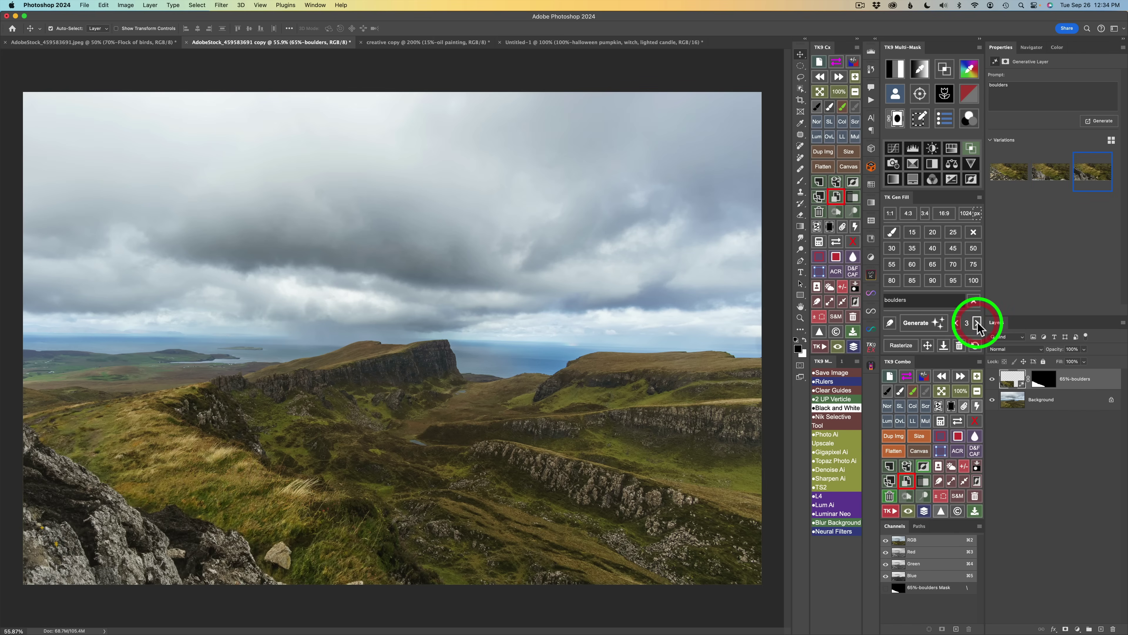
{"action": "left_click", "coordinate": [957, 323]}
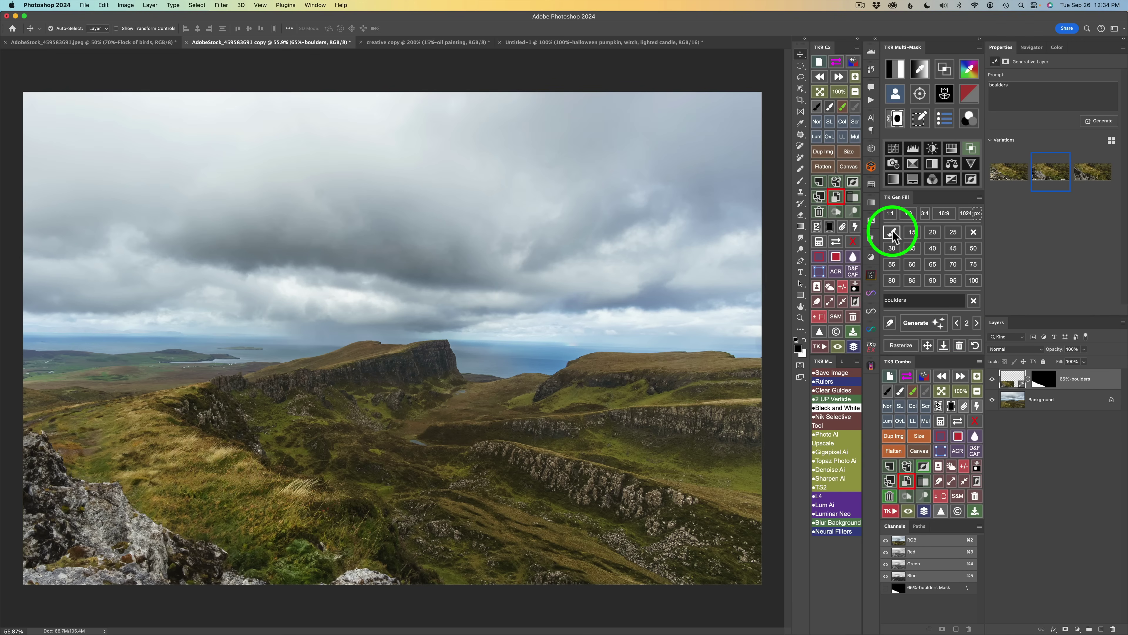
Lasso the lower-right foreground slope and turn it into a 65% generative fill area.
{"action": "left_click", "coordinate": [833, 241]}
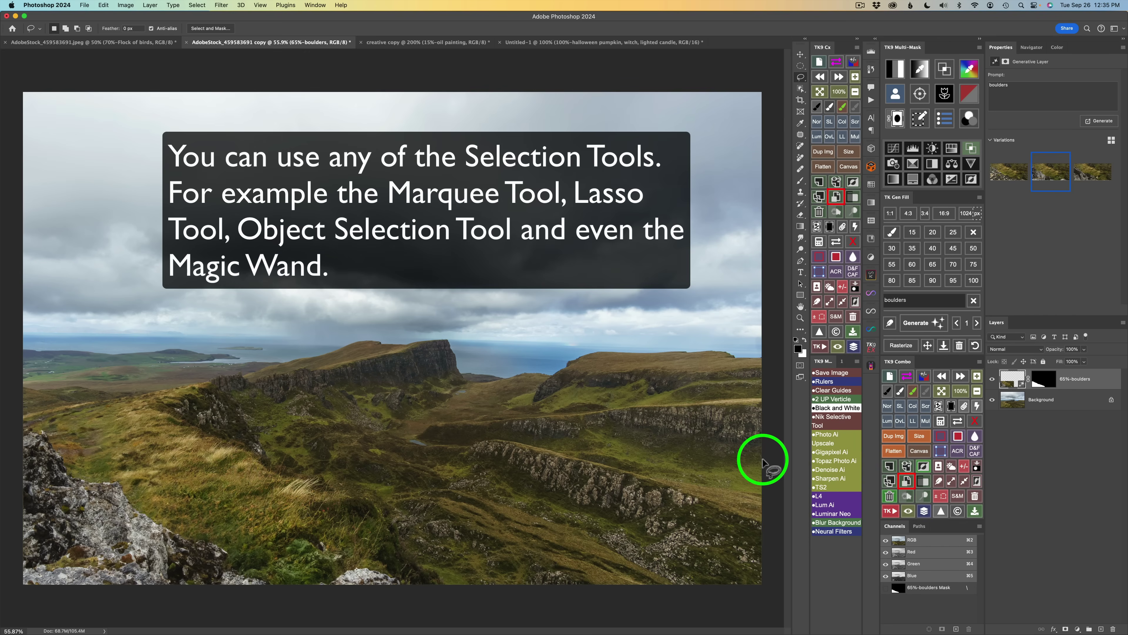
{"action": "mouse_move", "coordinate": [725, 462]}
{"action": "left_mouse_down"}
{"action": "mouse_move", "coordinate": [591, 526]}
{"action": "mouse_move", "coordinate": [473, 557]}
{"action": "mouse_move", "coordinate": [403, 555]}
{"action": "mouse_move", "coordinate": [395, 567]}
{"action": "mouse_move", "coordinate": [396, 584]}
{"action": "mouse_move", "coordinate": [468, 593]}
{"action": "mouse_move", "coordinate": [716, 600]}
{"action": "left_mouse_up"}
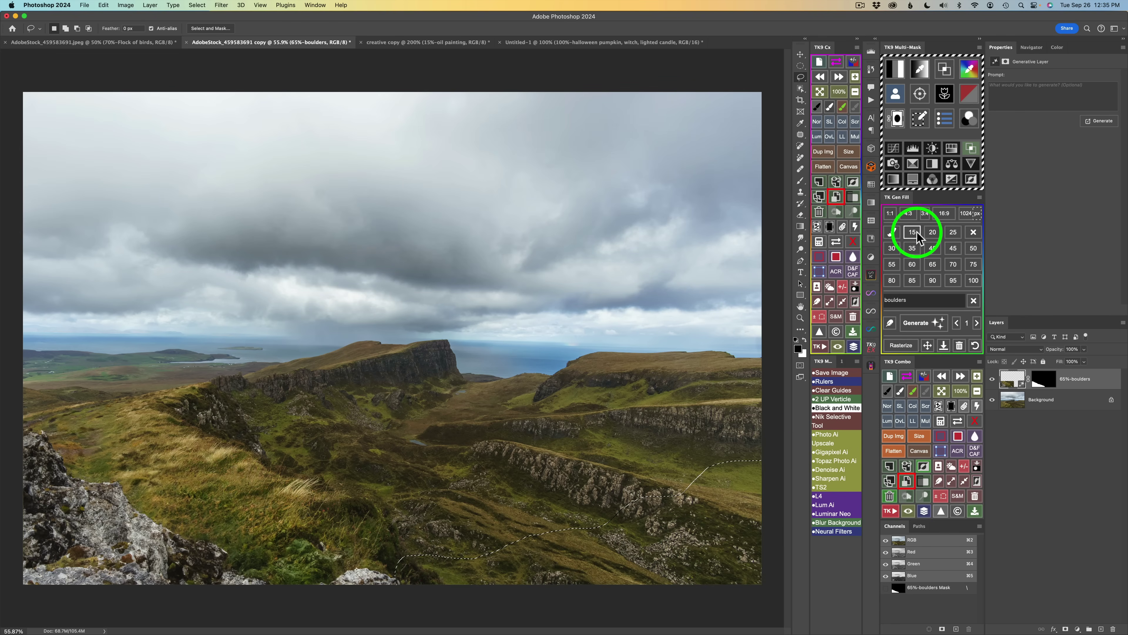
{"action": "left_click", "coordinate": [912, 249]}
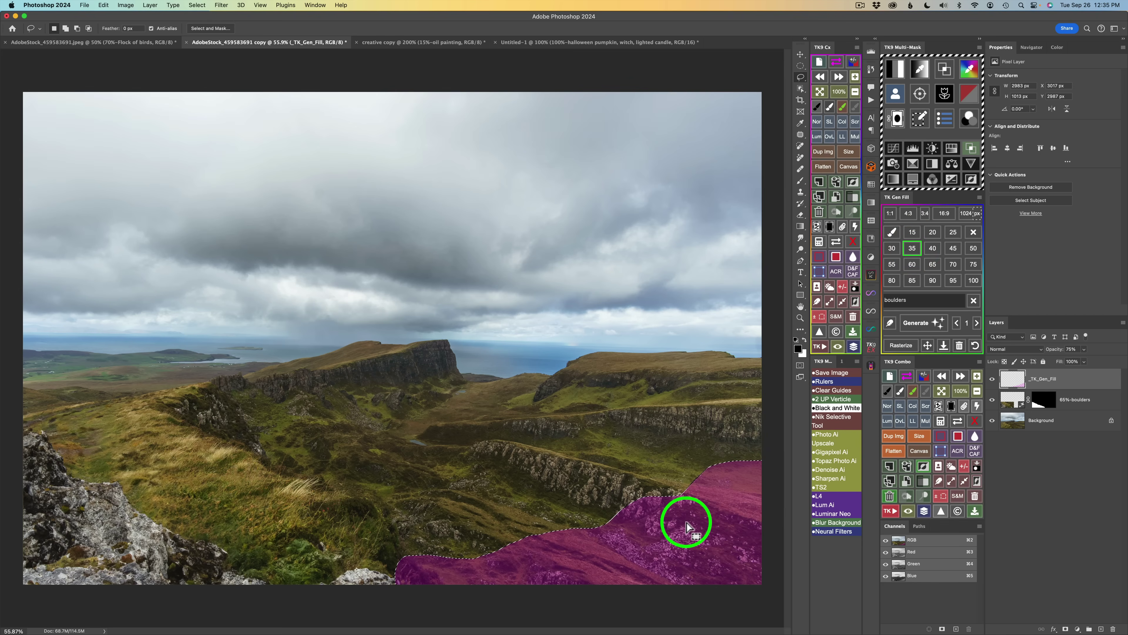
{"action": "left_click", "coordinate": [932, 266]}
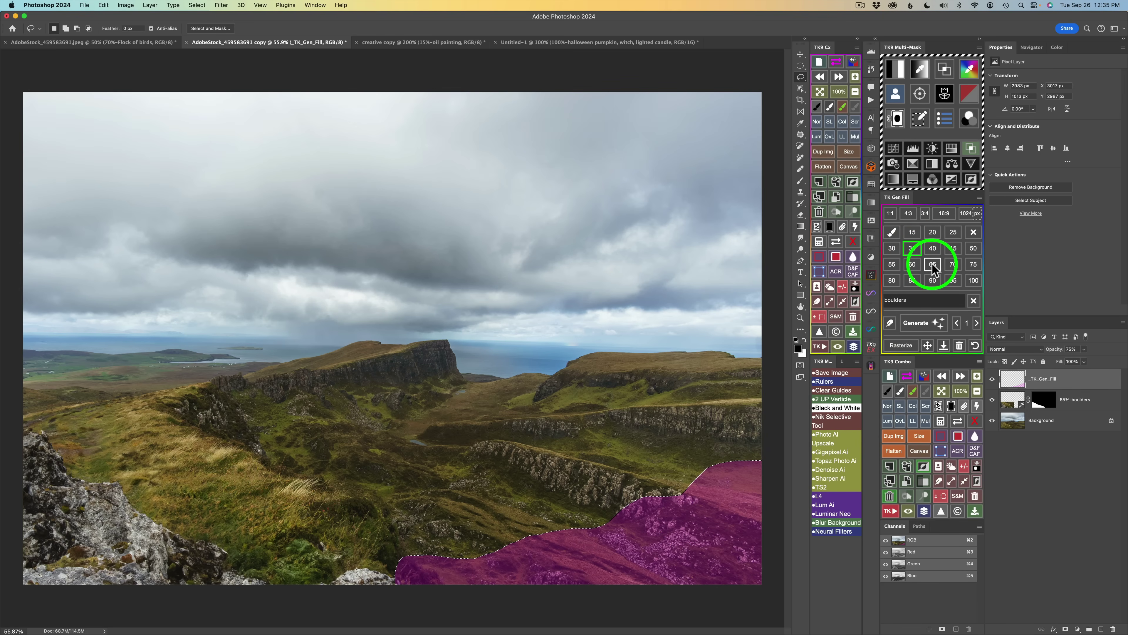
{"action": "left_click", "coordinate": [932, 266]}
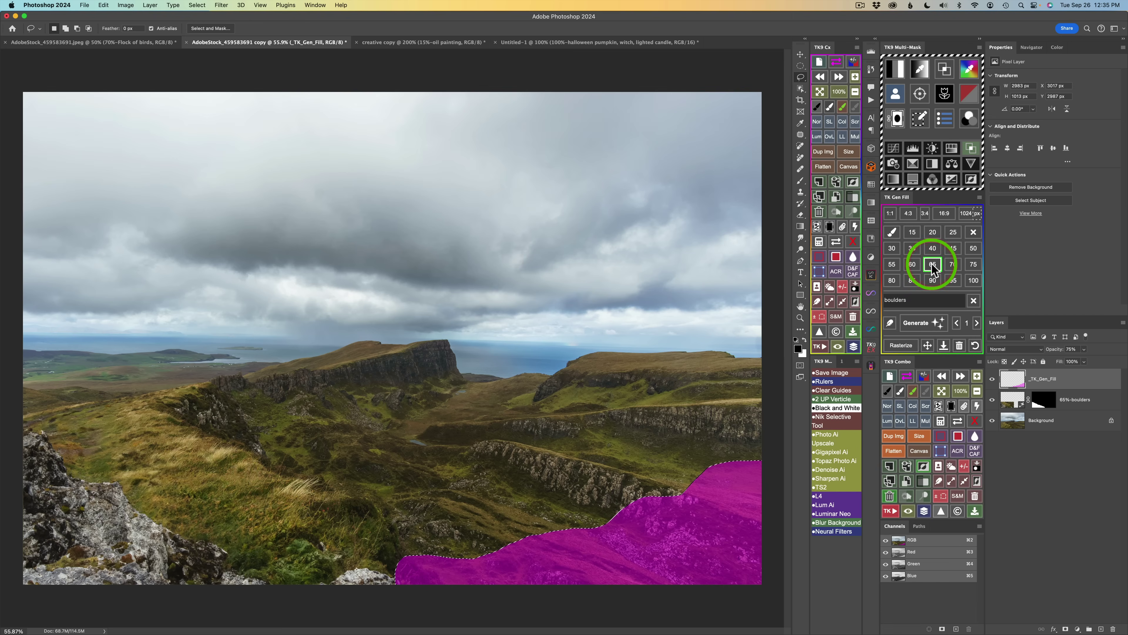
{"action": "left_click", "coordinate": [911, 303]}
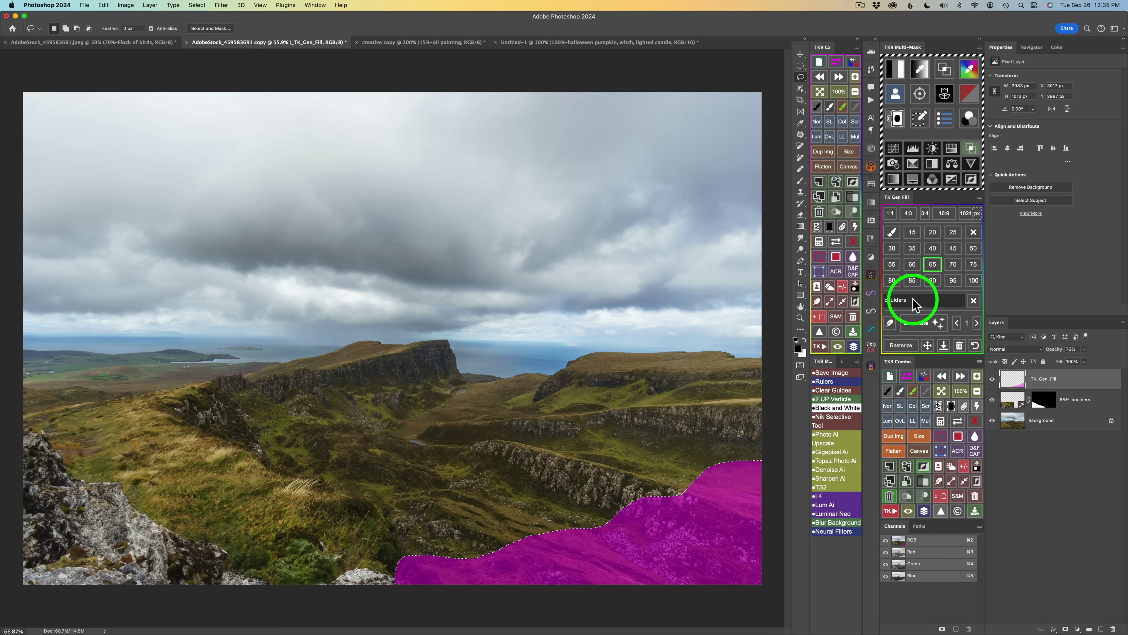
Generate boulders on the lower-right slope, preview all three variations, and keep the second.
{"action": "left_click", "coordinate": [921, 323]}
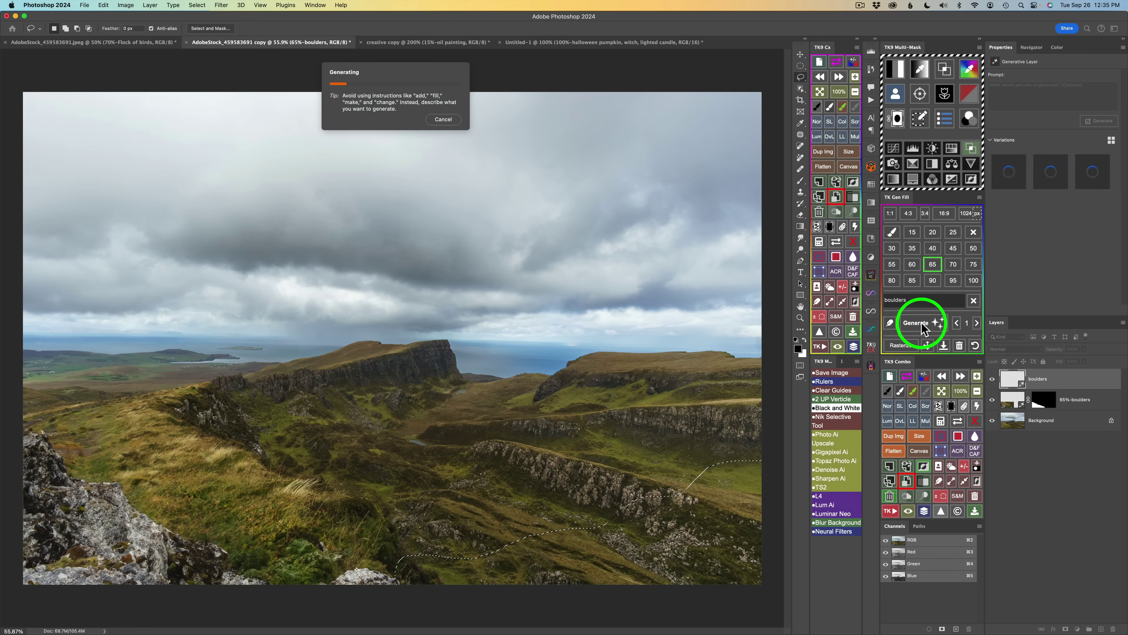
{"action": "left_click", "coordinate": [976, 323]}
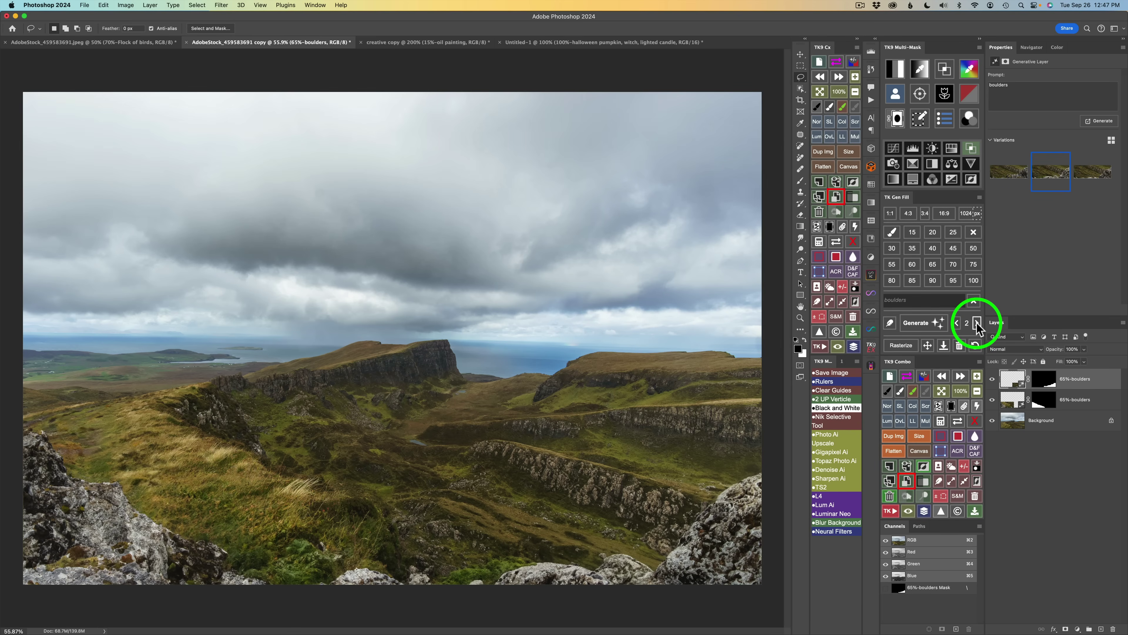
{"action": "left_click", "coordinate": [977, 323]}
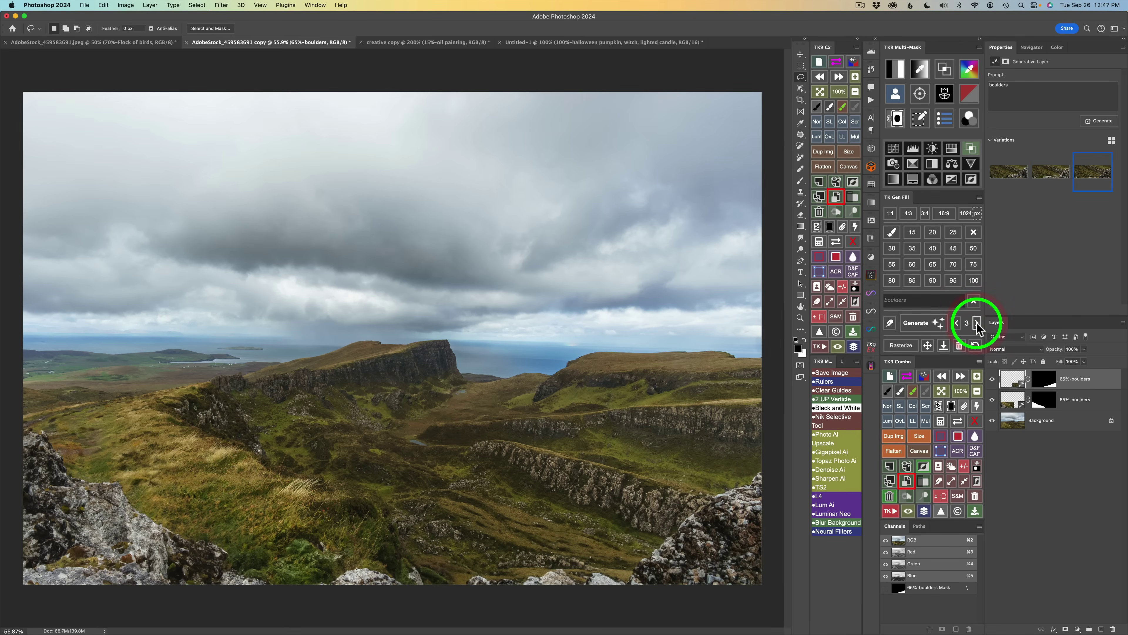
{"action": "left_click", "coordinate": [957, 323]}
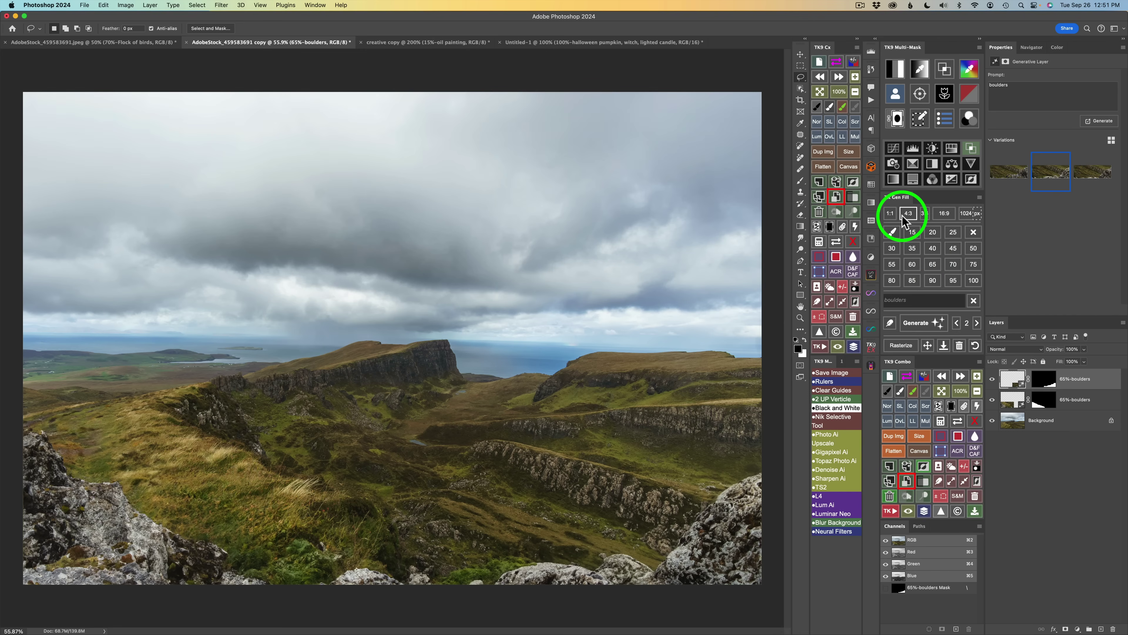
{"action": "left_click", "coordinate": [891, 231]}
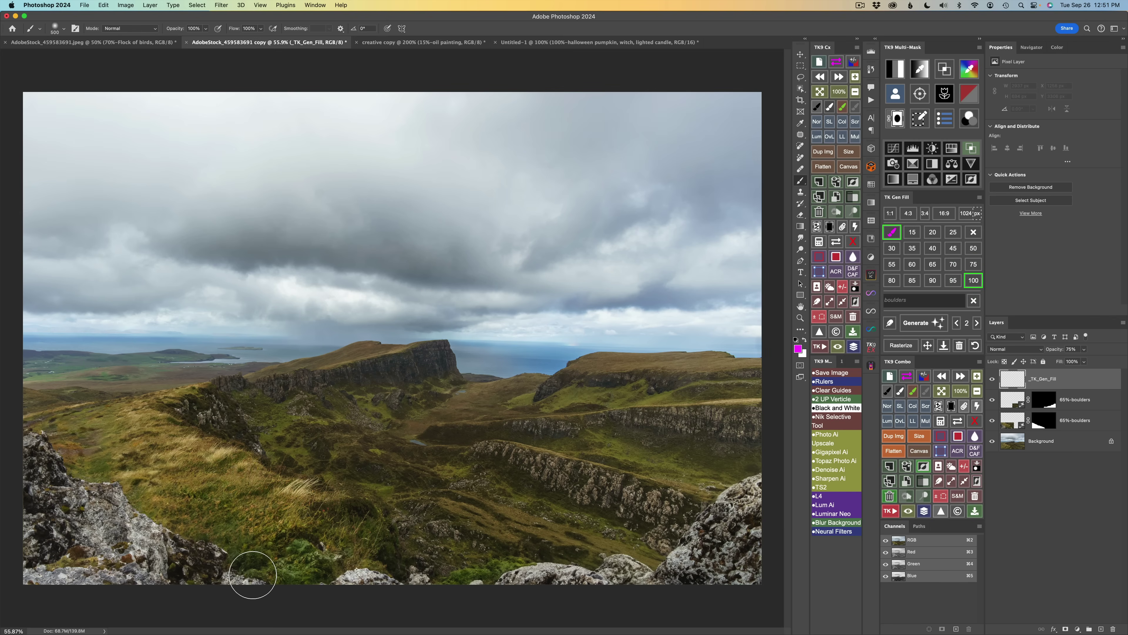
{"action": "mouse_move", "coordinate": [253, 574]}
{"action": "left_mouse_down"}
{"action": "mouse_move", "coordinate": [287, 554]}
{"action": "mouse_move", "coordinate": [323, 573]}
{"action": "mouse_move", "coordinate": [337, 564]}
{"action": "mouse_move", "coordinate": [317, 554]}
{"action": "mouse_move", "coordinate": [364, 551]}
{"action": "mouse_move", "coordinate": [384, 560]}
{"action": "mouse_move", "coordinate": [373, 568]}
{"action": "mouse_move", "coordinate": [397, 554]}
{"action": "mouse_move", "coordinate": [416, 567]}
{"action": "mouse_move", "coordinate": [495, 577]}
{"action": "mouse_move", "coordinate": [433, 564]}
{"action": "left_mouse_up"}
{"action": "left_click", "coordinate": [938, 311]}
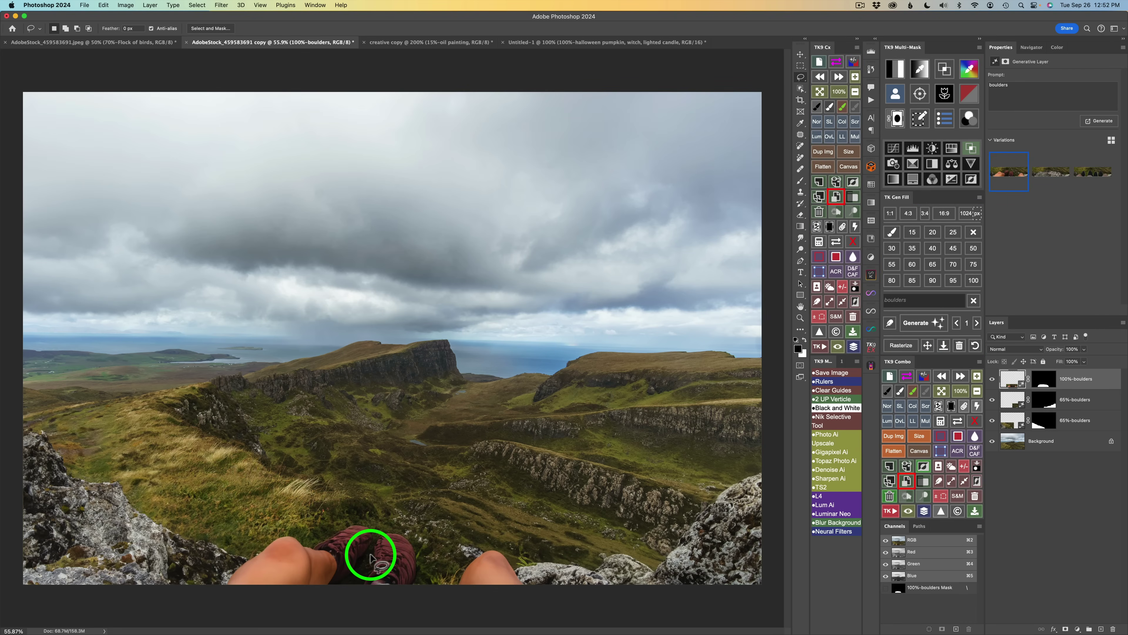
{"action": "left_click", "coordinate": [976, 323]}
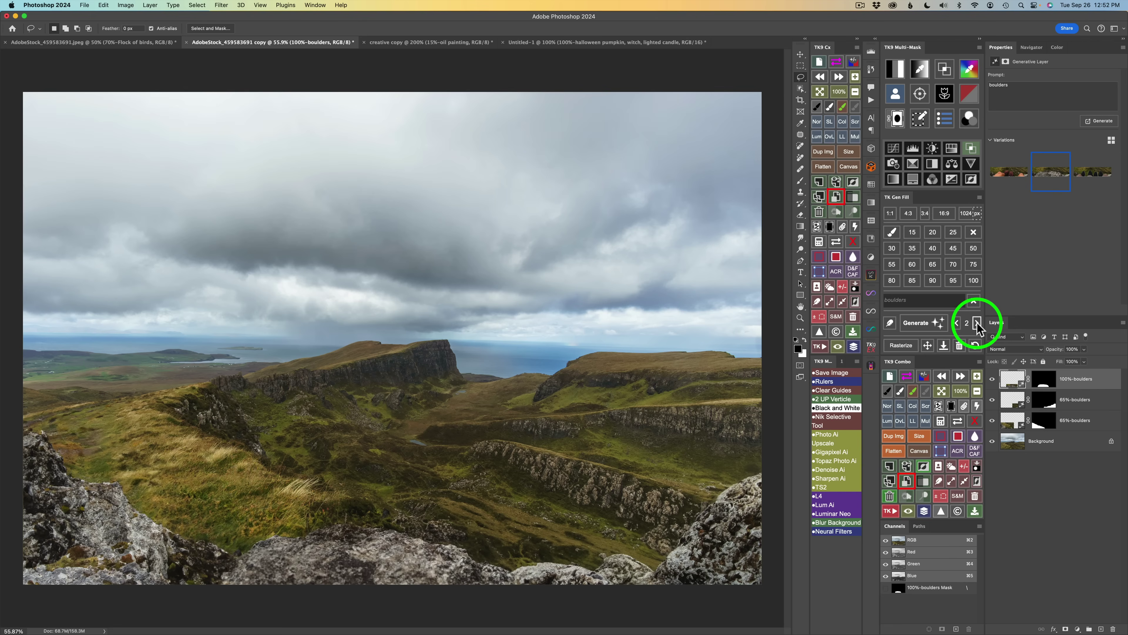
{"action": "left_click", "coordinate": [976, 323]}
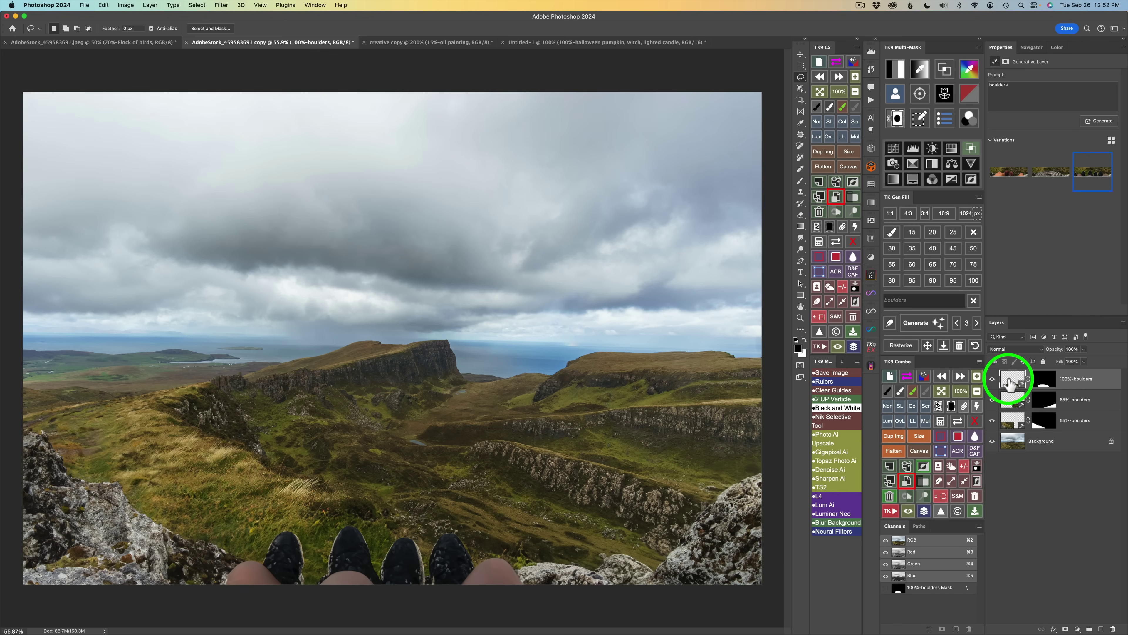
{"action": "left_click", "coordinate": [959, 346]}
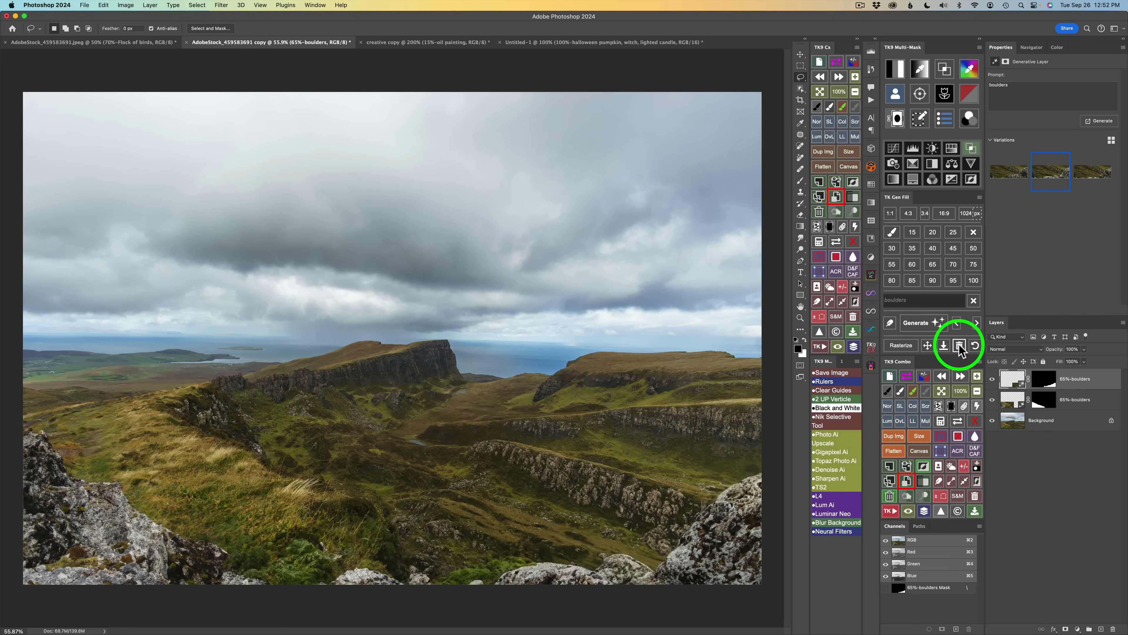
Paint a 65% fill area over the lower foreground rocks.
{"action": "left_click", "coordinate": [892, 232]}
{"action": "left_click", "coordinate": [933, 265]}
{"action": "mouse_move", "coordinate": [261, 583]}
{"action": "left_mouse_down"}
{"action": "mouse_move", "coordinate": [269, 572]}
{"action": "mouse_move", "coordinate": [381, 555]}
{"action": "mouse_move", "coordinate": [512, 581]}
{"action": "mouse_move", "coordinate": [353, 575]}
{"action": "mouse_move", "coordinate": [241, 587]}
{"action": "mouse_move", "coordinate": [323, 607]}
{"action": "left_mouse_up"}
{"action": "left_click", "coordinate": [926, 420]}
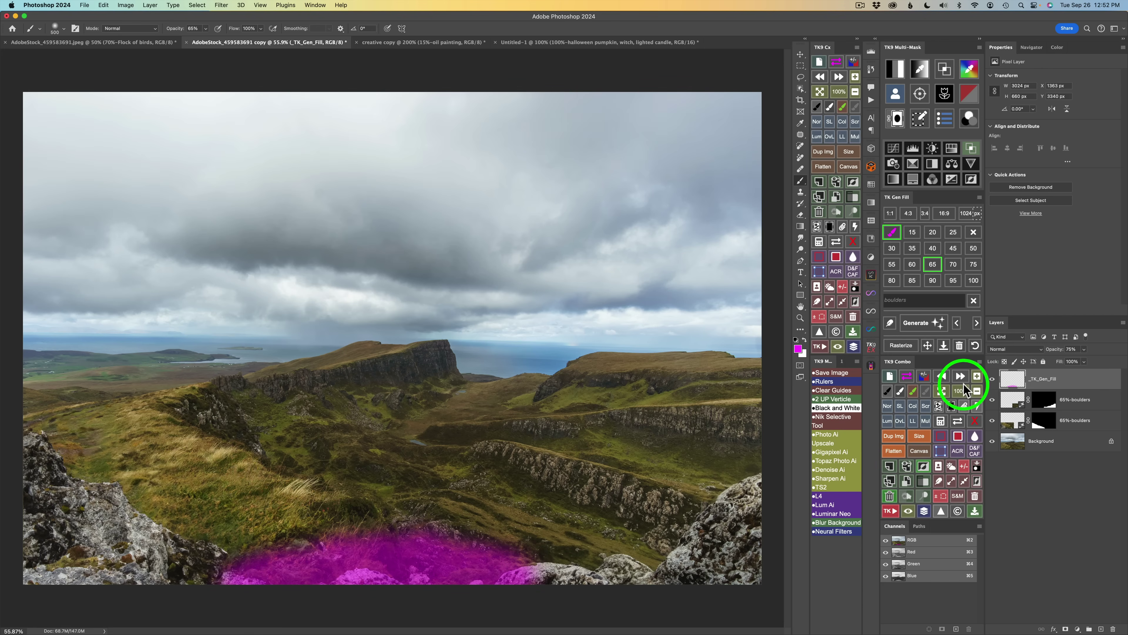
Generate boulders there, compare the three variations, and return to the first.
{"action": "left_click", "coordinate": [932, 327]}
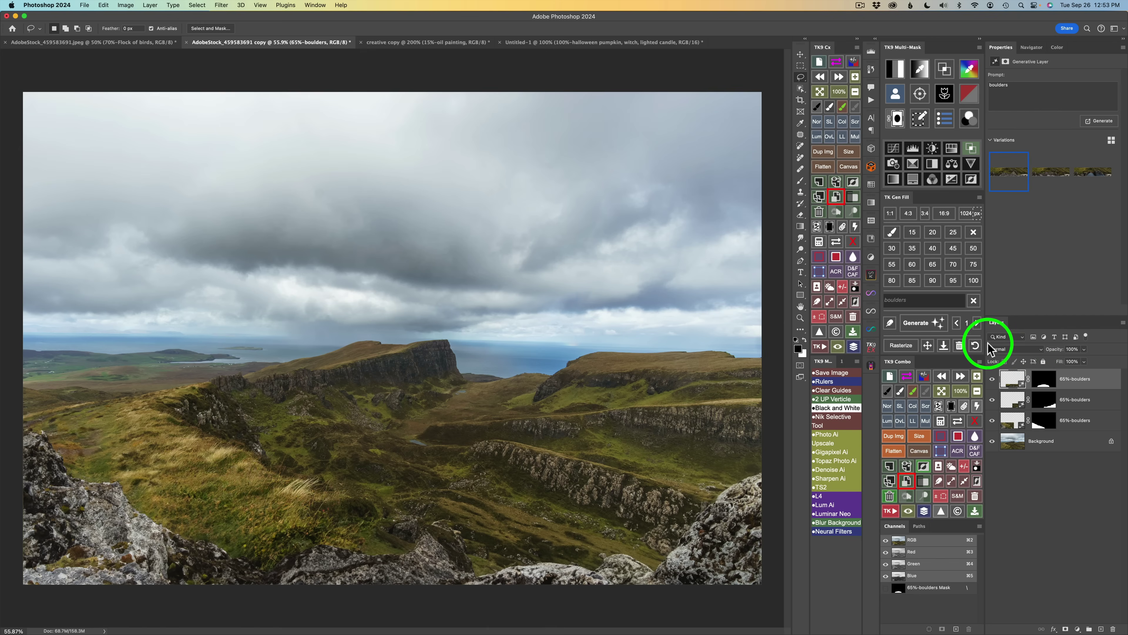
{"action": "left_click", "coordinate": [977, 323]}
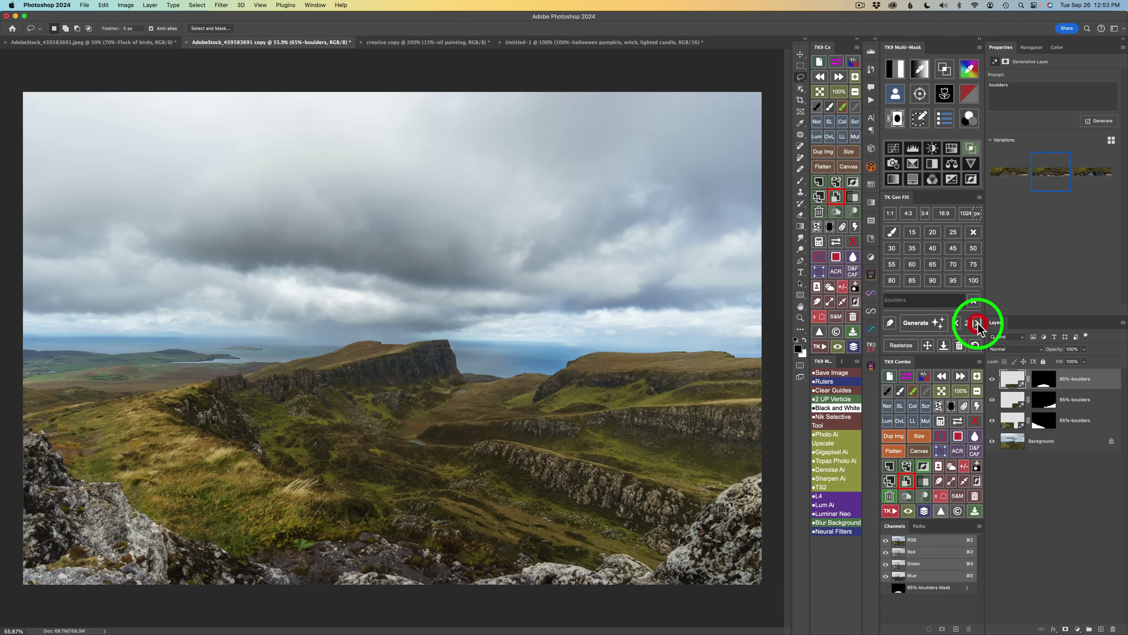
{"action": "left_click", "coordinate": [978, 323]}
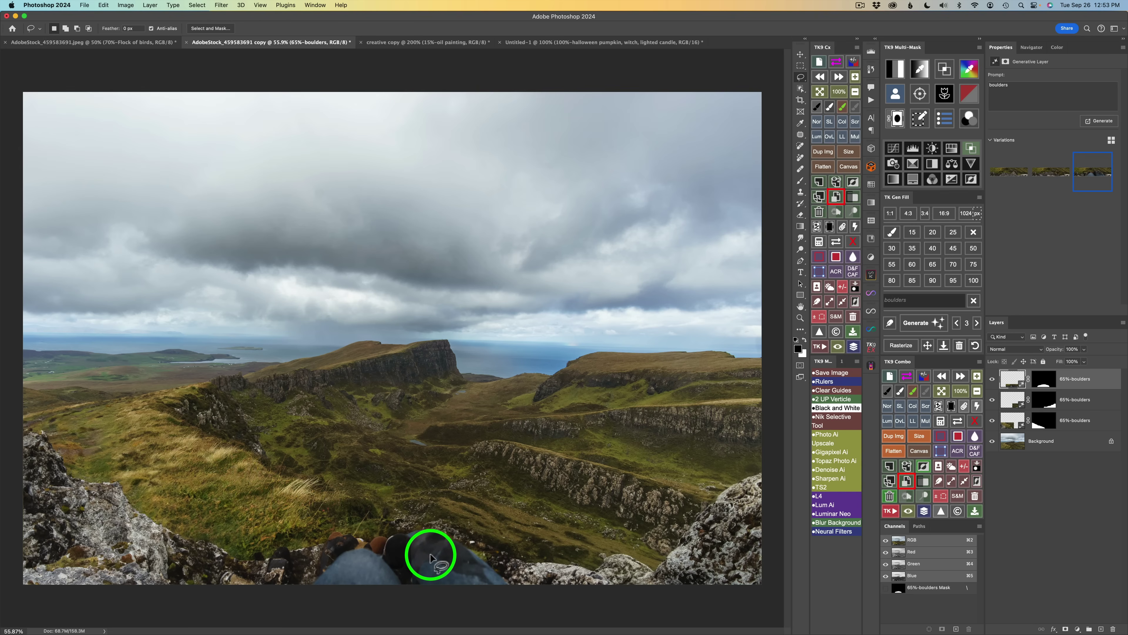
{"action": "left_click", "coordinate": [955, 321]}
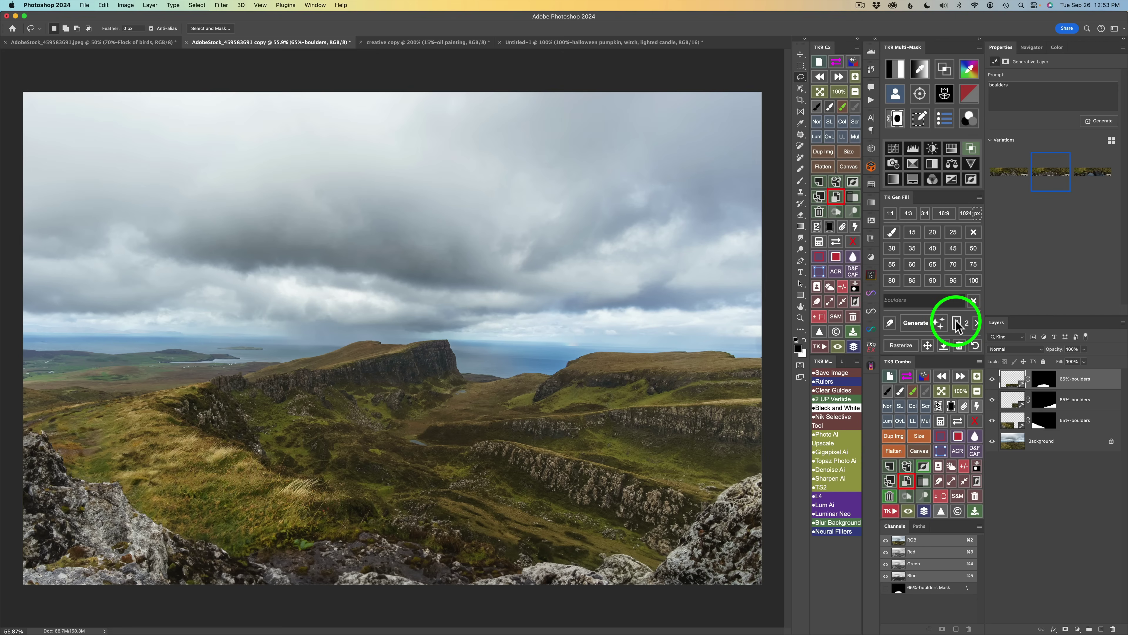
{"action": "left_click", "coordinate": [955, 321]}
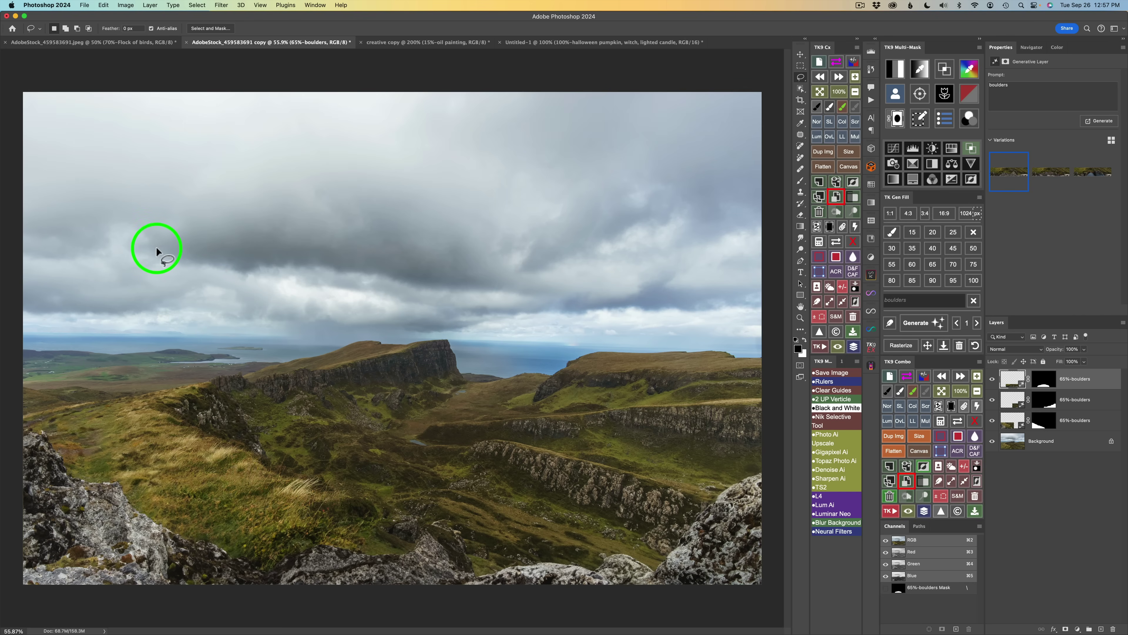
Lasso an oval in the upper-left sky, fill it with a 35% pink mask, and feather it with Gaussian Blur.
{"action": "left_click_drag", "start_coordinate": [129, 304], "coordinate": [221, 301]}
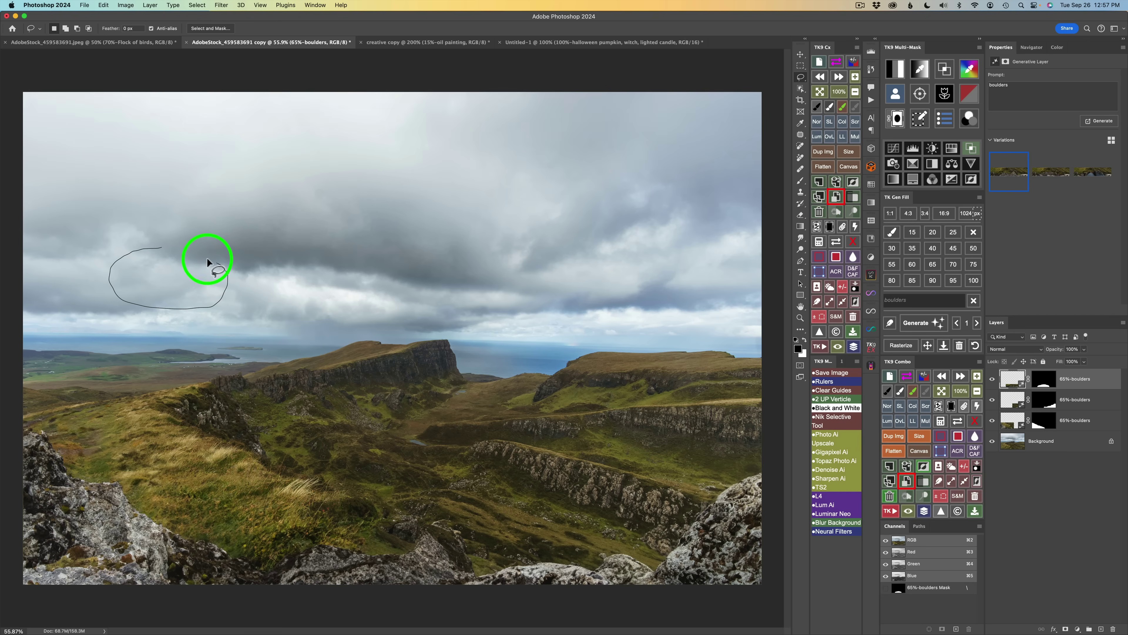
{"action": "mouse_move", "coordinate": [204, 256]}
{"action": "left_mouse_down"}
{"action": "mouse_move", "coordinate": [146, 255]}
{"action": "mouse_move", "coordinate": [158, 246]}
{"action": "left_mouse_up"}
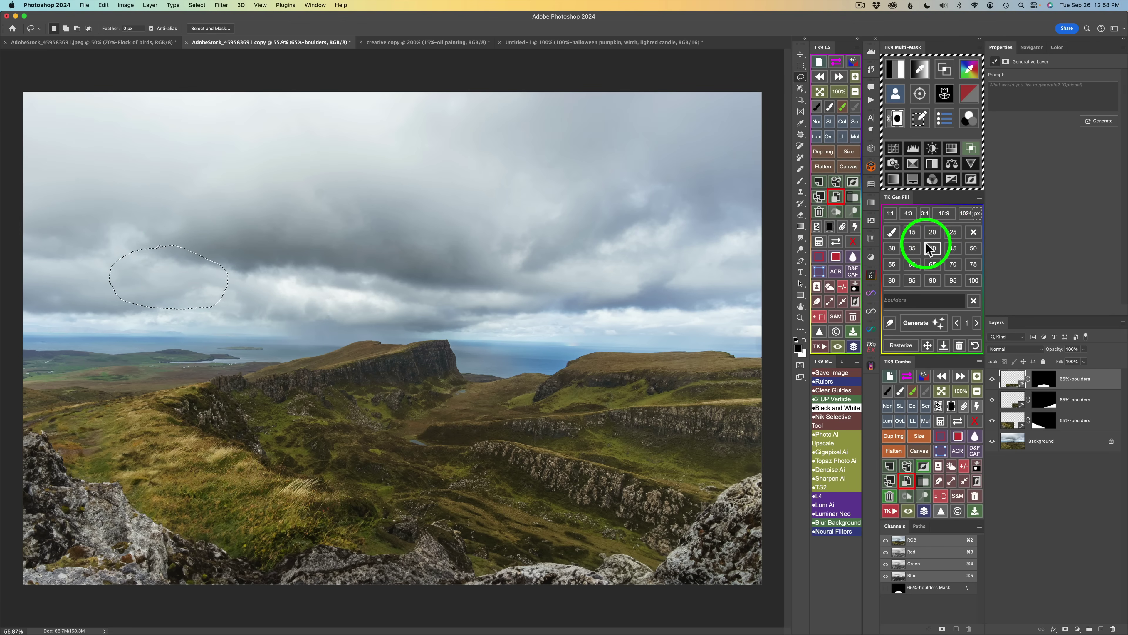
{"action": "left_click", "coordinate": [912, 248]}
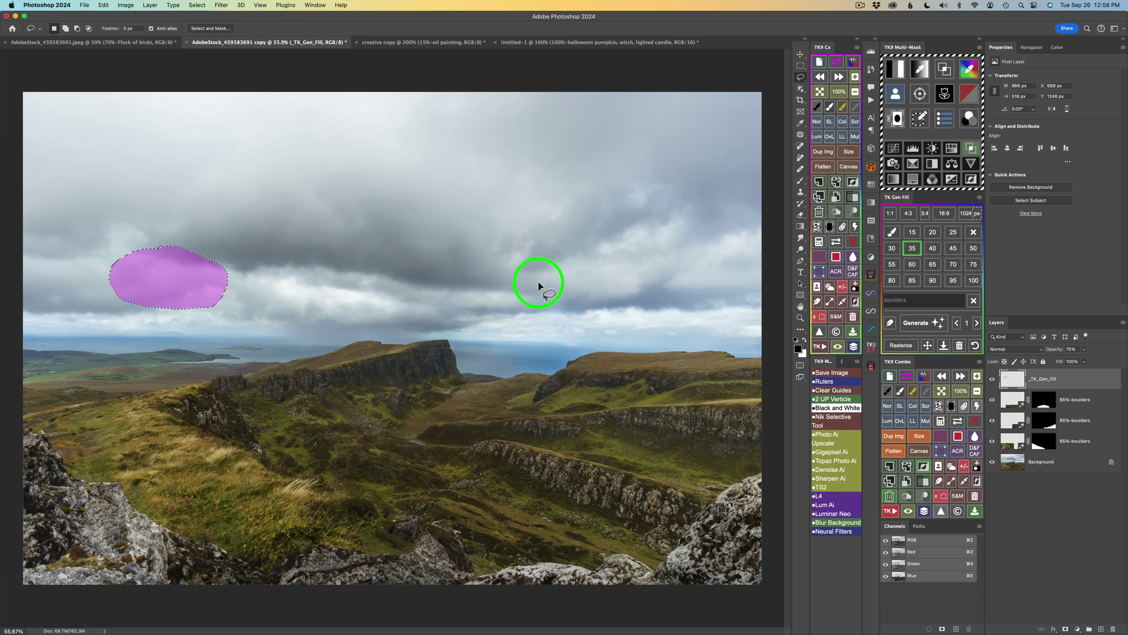
{"action": "left_click", "coordinate": [890, 321]}
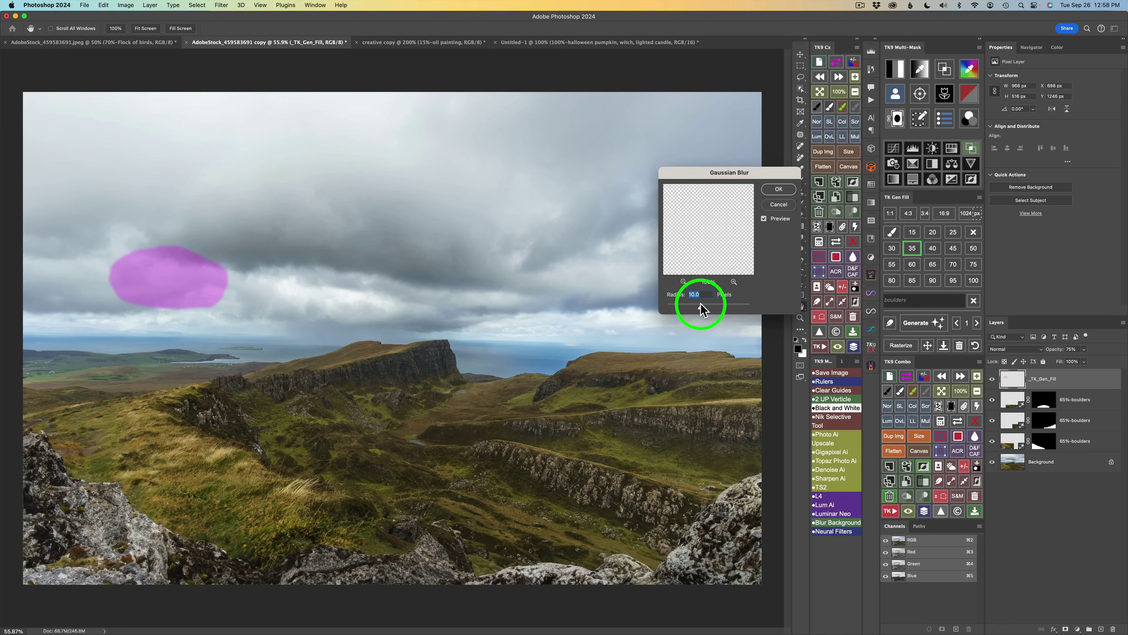
{"action": "left_click", "coordinate": [778, 189]}
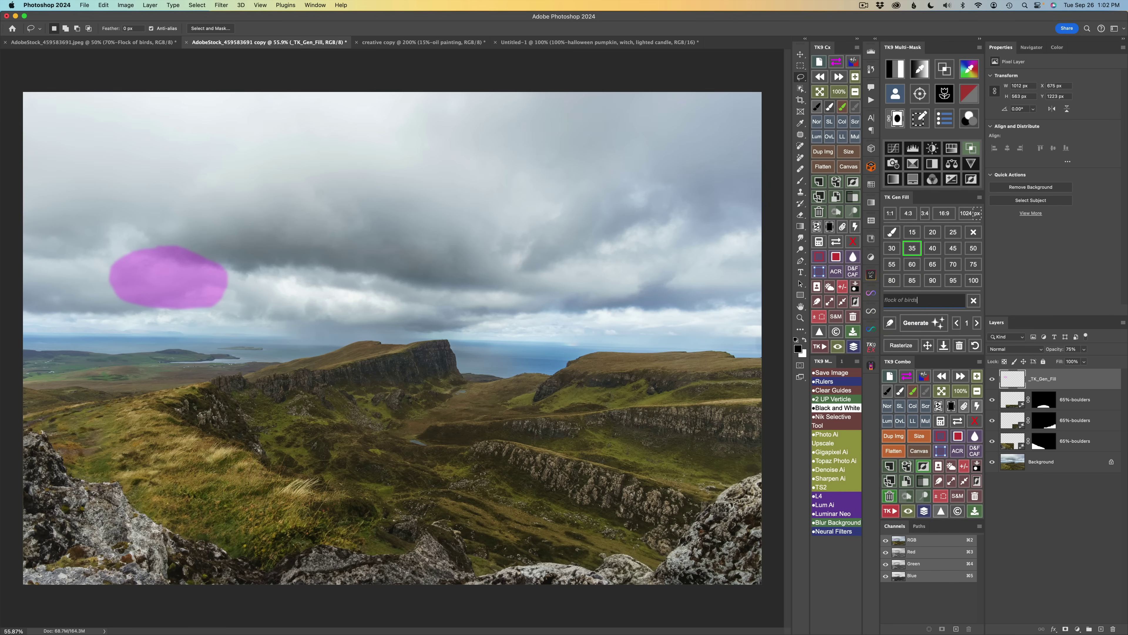
Generate 'flock of birds', keep the third variation, and drag the flock right toward the sky's centre.
{"action": "left_click", "coordinate": [920, 321]}
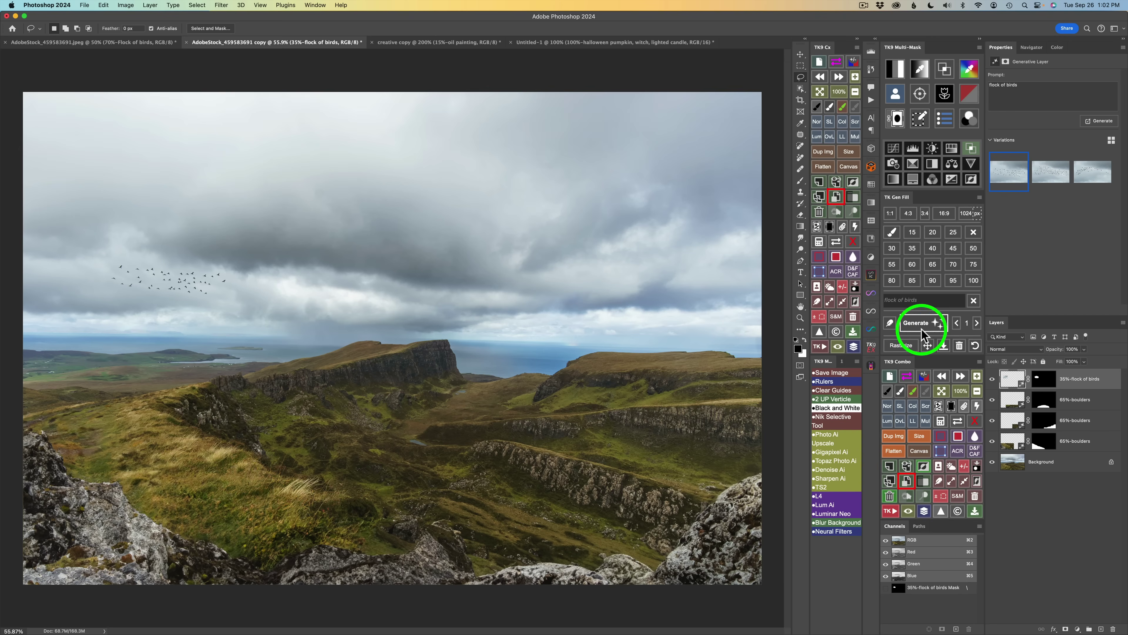
{"action": "left_click", "coordinate": [976, 322]}
{"action": "left_click", "coordinate": [976, 322]}
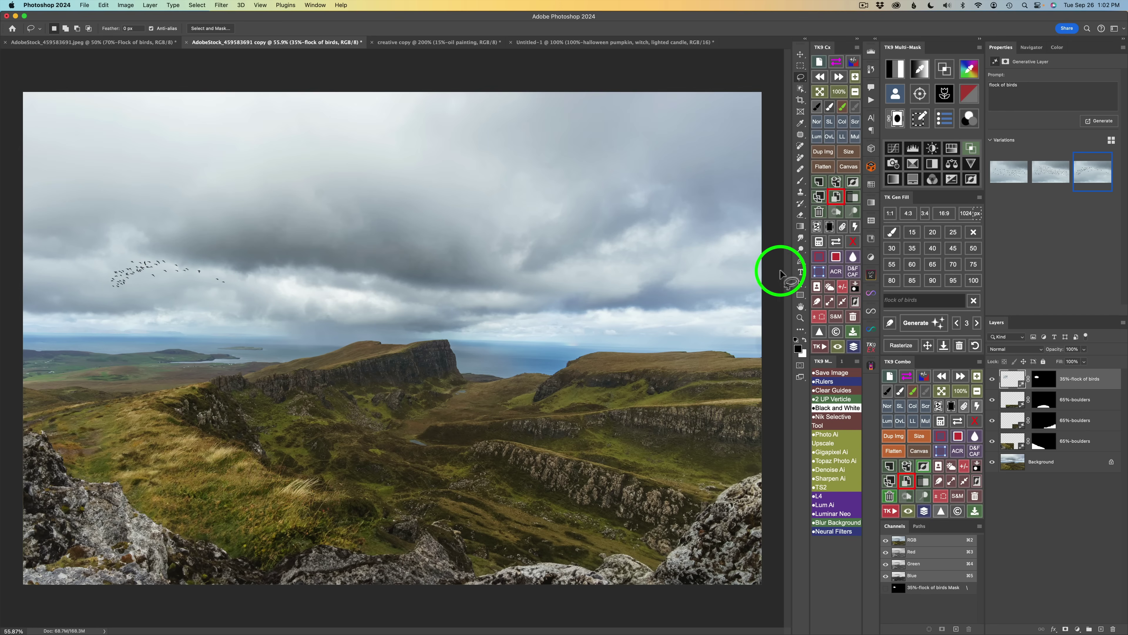
{"action": "left_click", "coordinate": [928, 347]}
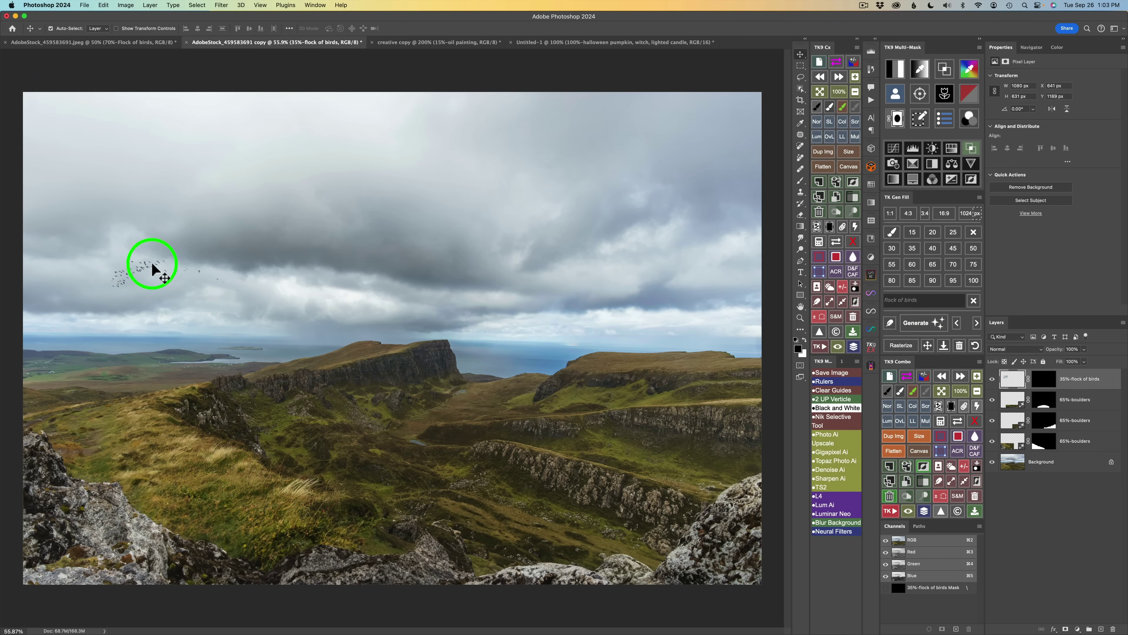
{"action": "left_click_drag", "start_coordinate": [145, 266], "coordinate": [431, 316]}
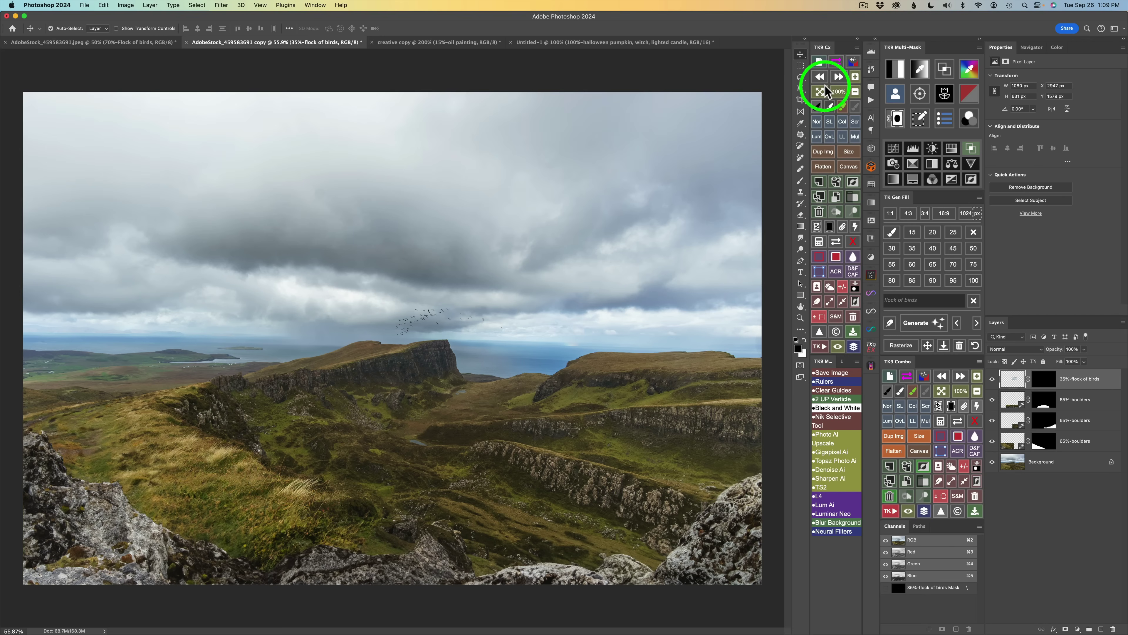
Draw a circular elliptical-marquee selection high in the right-hand sky.
{"action": "left_click", "coordinate": [801, 65]}
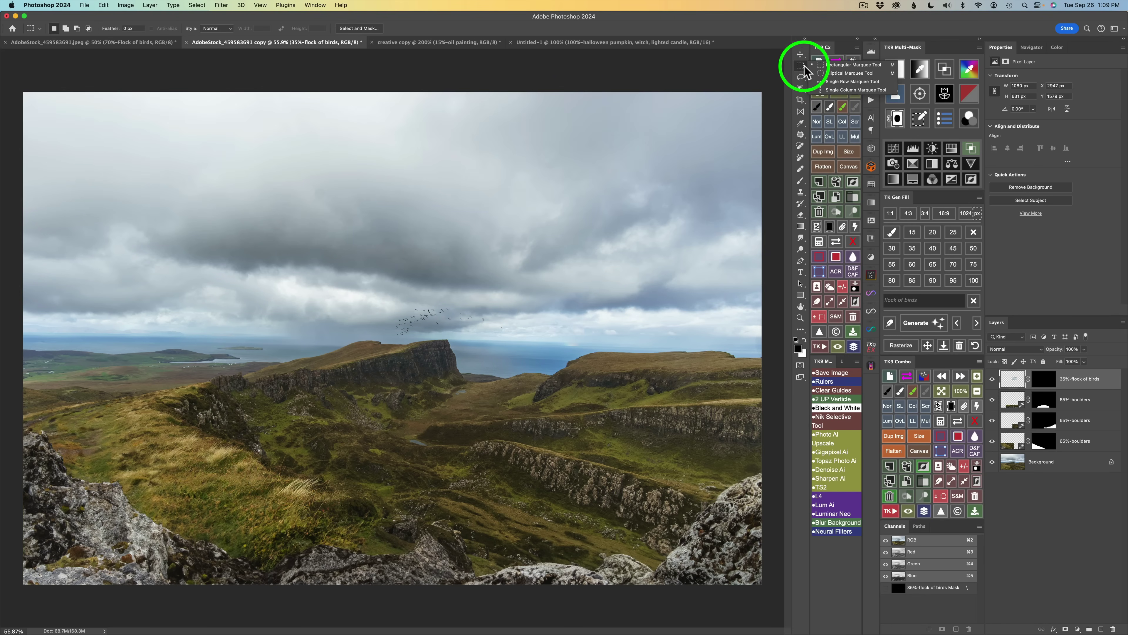
{"action": "left_click", "coordinate": [839, 74]}
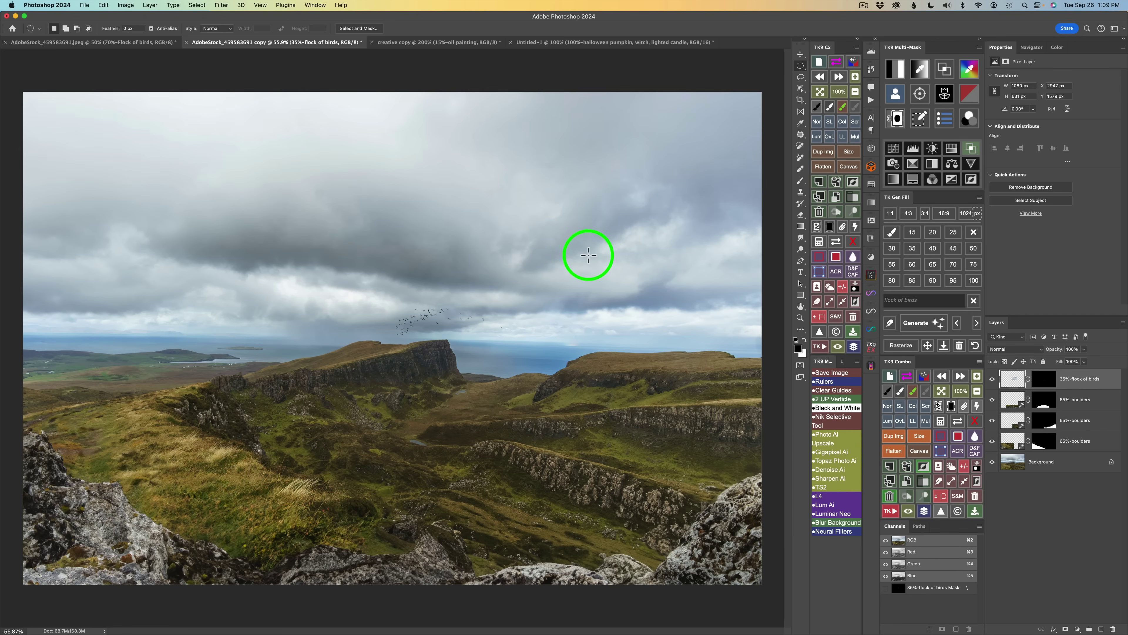
{"action": "left_click_drag", "start_coordinate": [552, 220], "coordinate": [710, 385]}
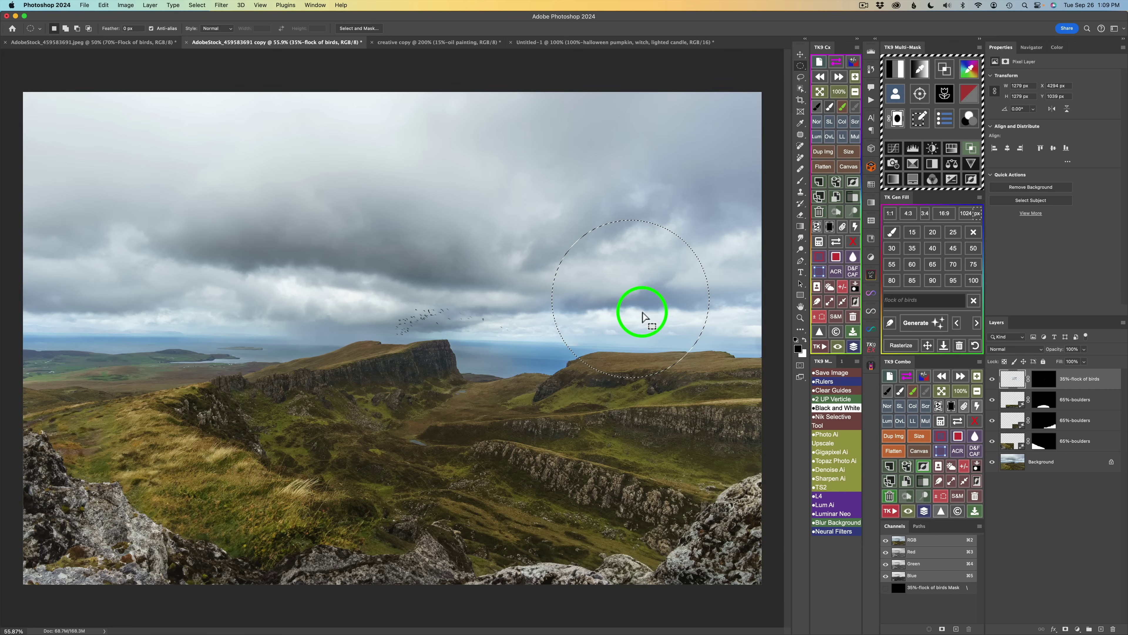
{"action": "left_click_drag", "start_coordinate": [640, 308], "coordinate": [621, 269]}
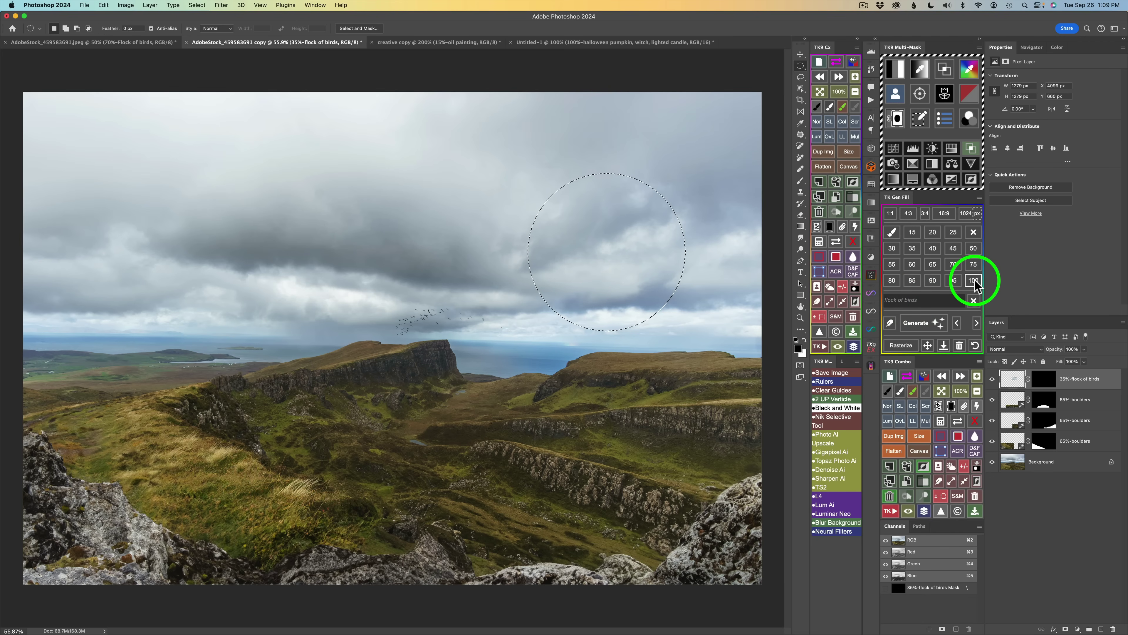
Generate 'reflective orb' inside the circular selection with Generative Fill.
{"action": "left_click", "coordinate": [901, 301]}
{"action": "type", "text": "re"}
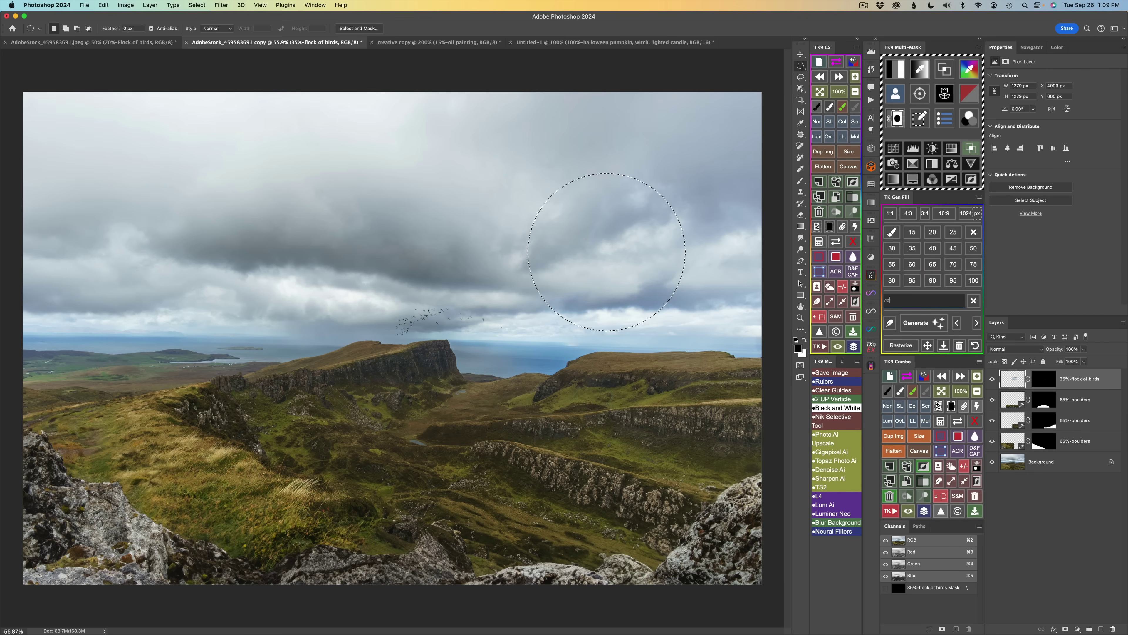
{"action": "type", "text": "flective orb"}
{"action": "left_click", "coordinate": [917, 323]}
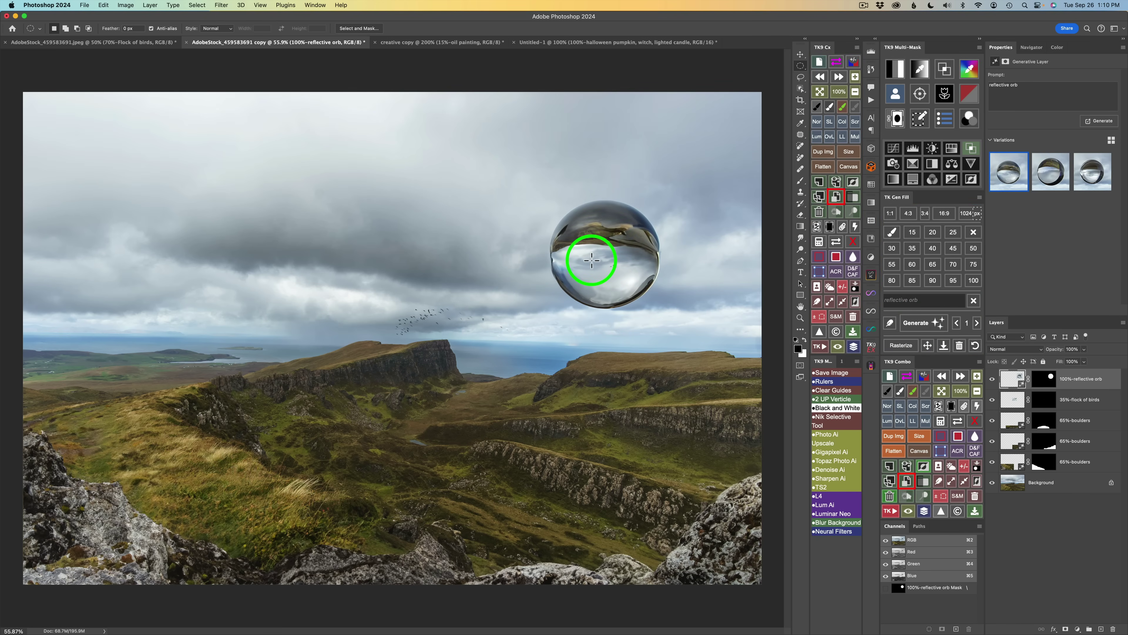
Preview the three orb variations and keep the first one.
{"action": "left_click", "coordinate": [976, 323]}
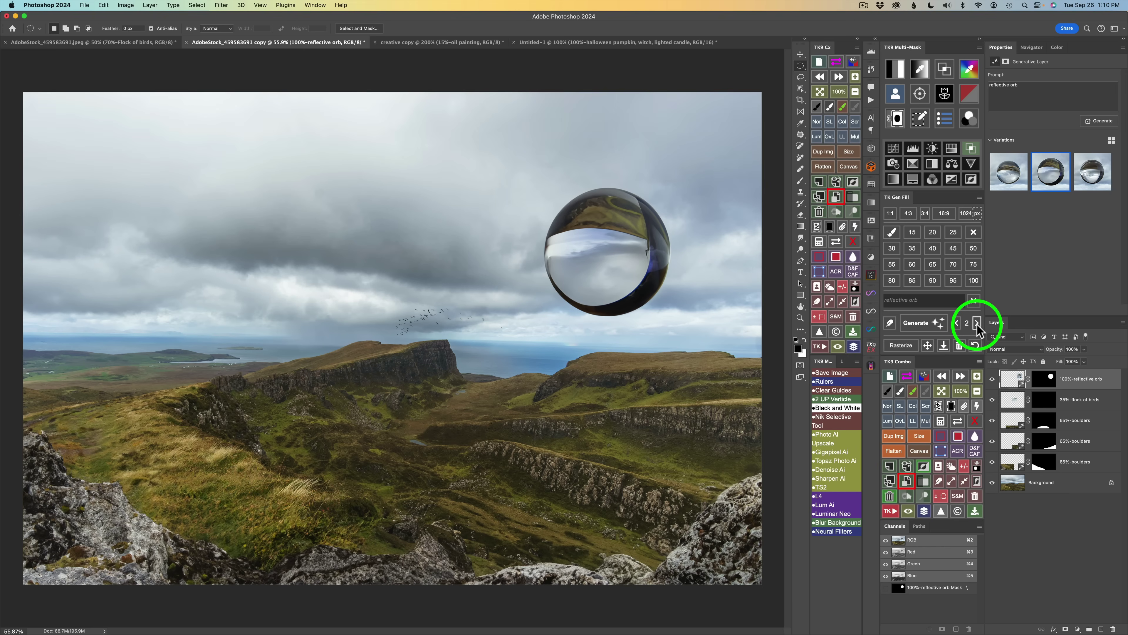
{"action": "left_click", "coordinate": [977, 324]}
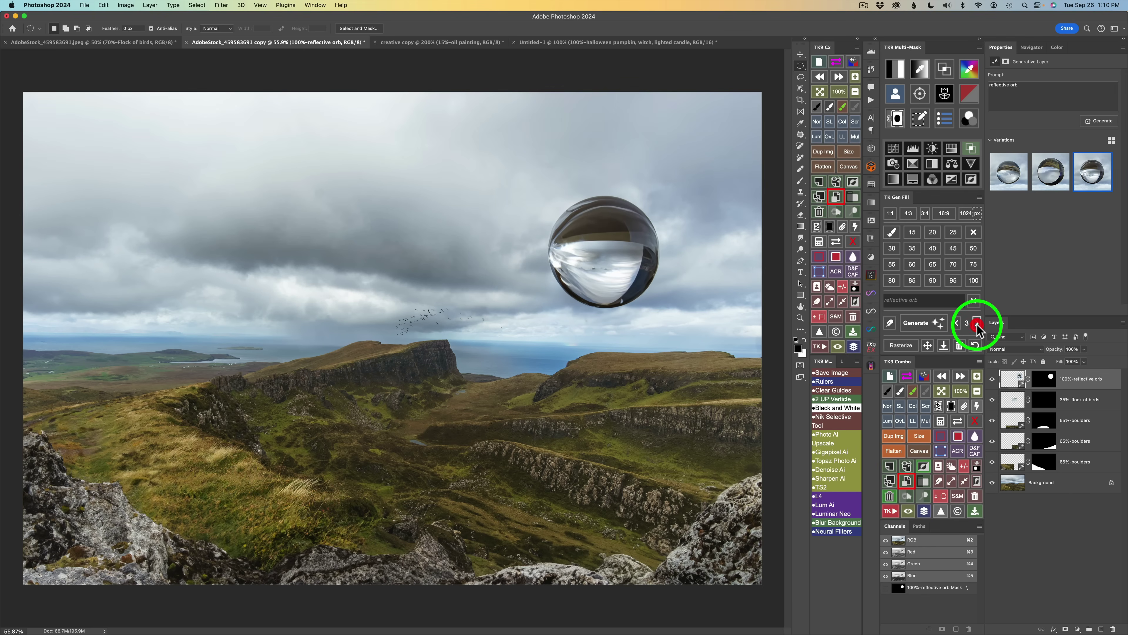
{"action": "left_click", "coordinate": [956, 323]}
{"action": "left_click", "coordinate": [956, 323]}
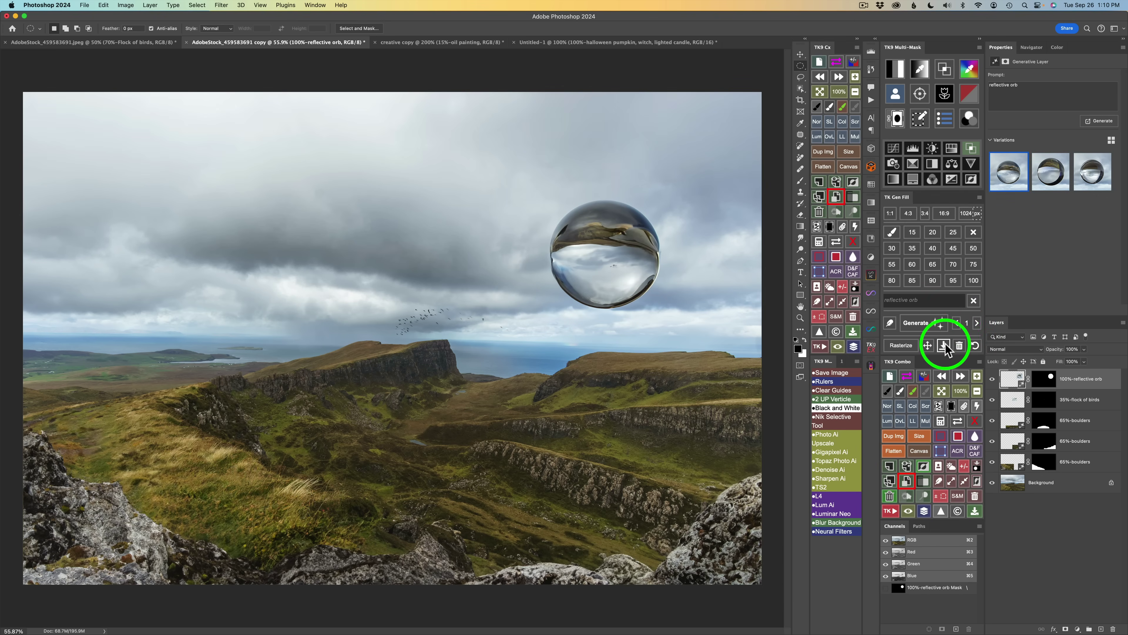
Scale the orb down to about 1276 px across and reposition it higher in the sky.
{"action": "left_click", "coordinate": [928, 345]}
{"action": "mouse_move", "coordinate": [624, 256]}
{"action": "left_mouse_down"}
{"action": "mouse_move", "coordinate": [612, 239]}
{"action": "mouse_move", "coordinate": [556, 227]}
{"action": "mouse_move", "coordinate": [371, 220]}
{"action": "mouse_move", "coordinate": [202, 270]}
{"action": "mouse_move", "coordinate": [260, 433]}
{"action": "mouse_move", "coordinate": [539, 415]}
{"action": "mouse_move", "coordinate": [625, 317]}
{"action": "mouse_move", "coordinate": [622, 257]}
{"action": "mouse_move", "coordinate": [630, 272]}
{"action": "left_mouse_up"}
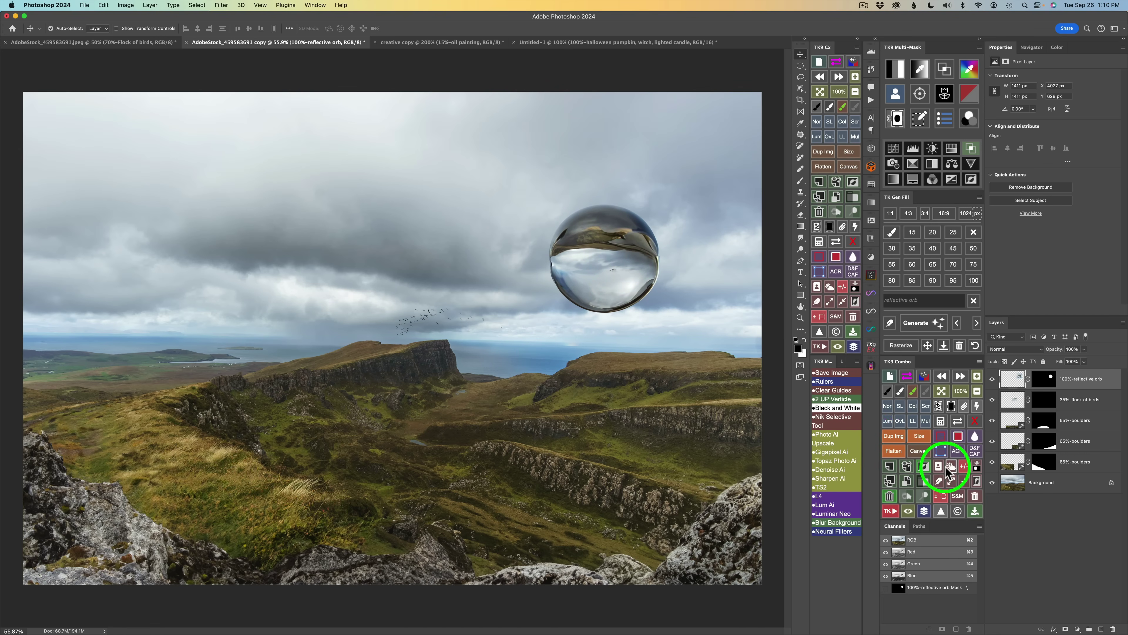
{"action": "left_click", "coordinate": [940, 451]}
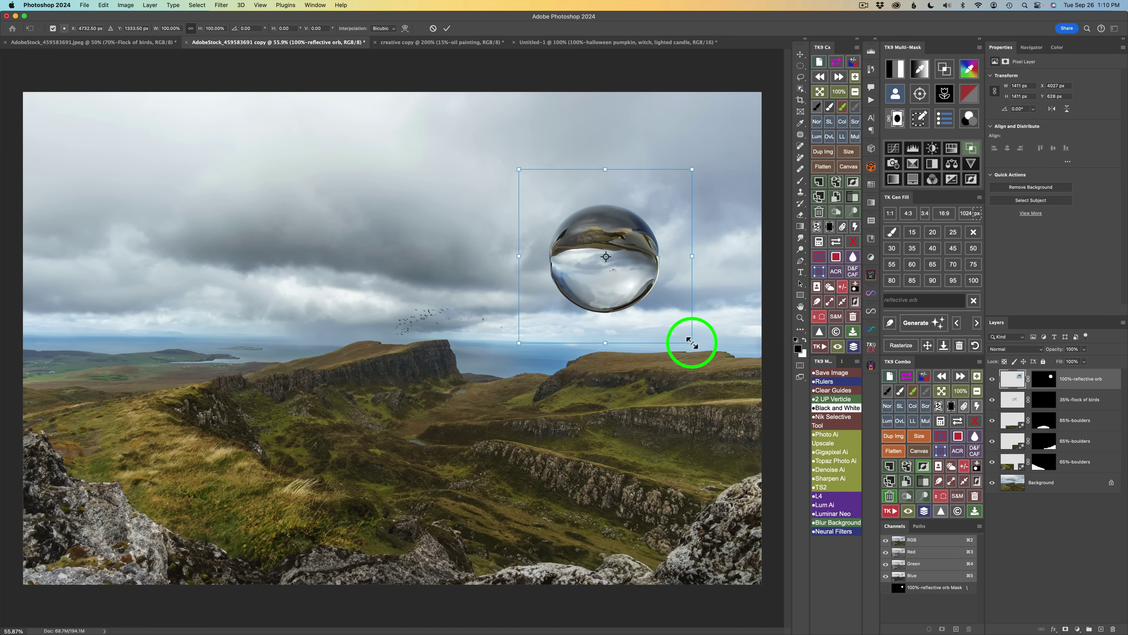
{"action": "mouse_move", "coordinate": [692, 344]}
{"action": "left_mouse_down"}
{"action": "mouse_move", "coordinate": [774, 444]}
{"action": "mouse_move", "coordinate": [632, 304]}
{"action": "mouse_move", "coordinate": [645, 328]}
{"action": "left_mouse_up"}
{"action": "left_click_drag", "start_coordinate": [629, 291], "coordinate": [643, 277]}
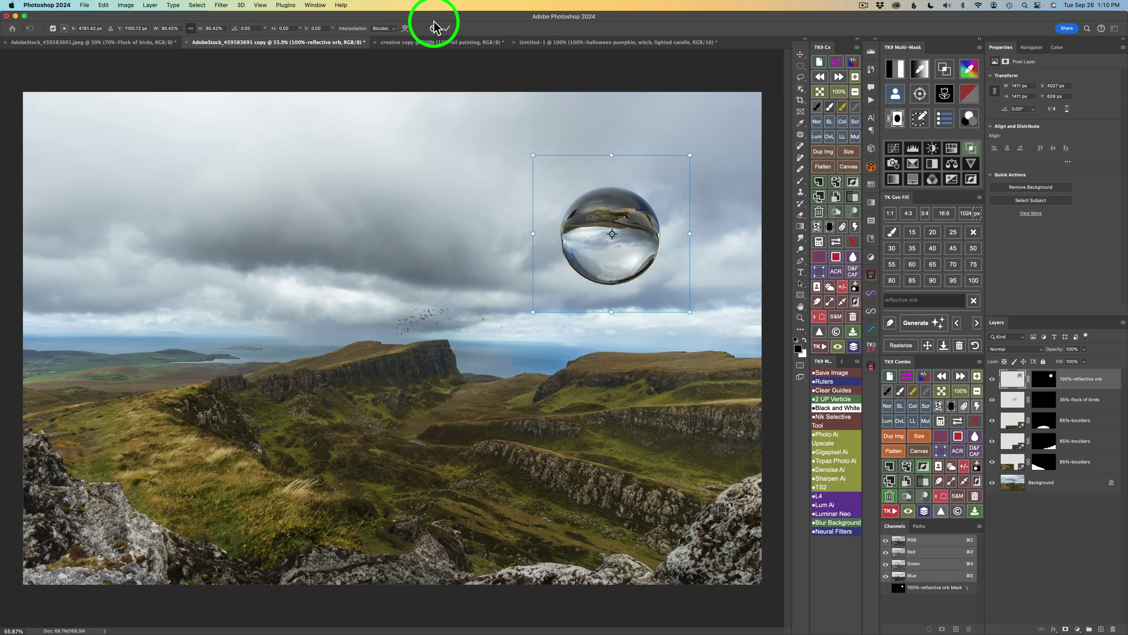
{"action": "left_click", "coordinate": [447, 28]}
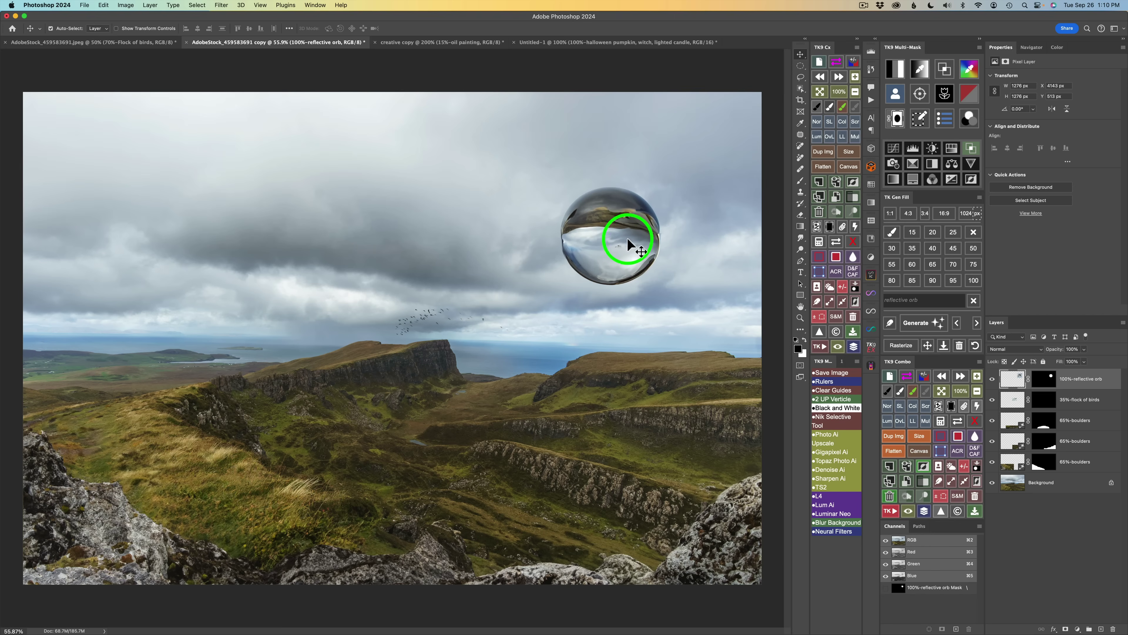